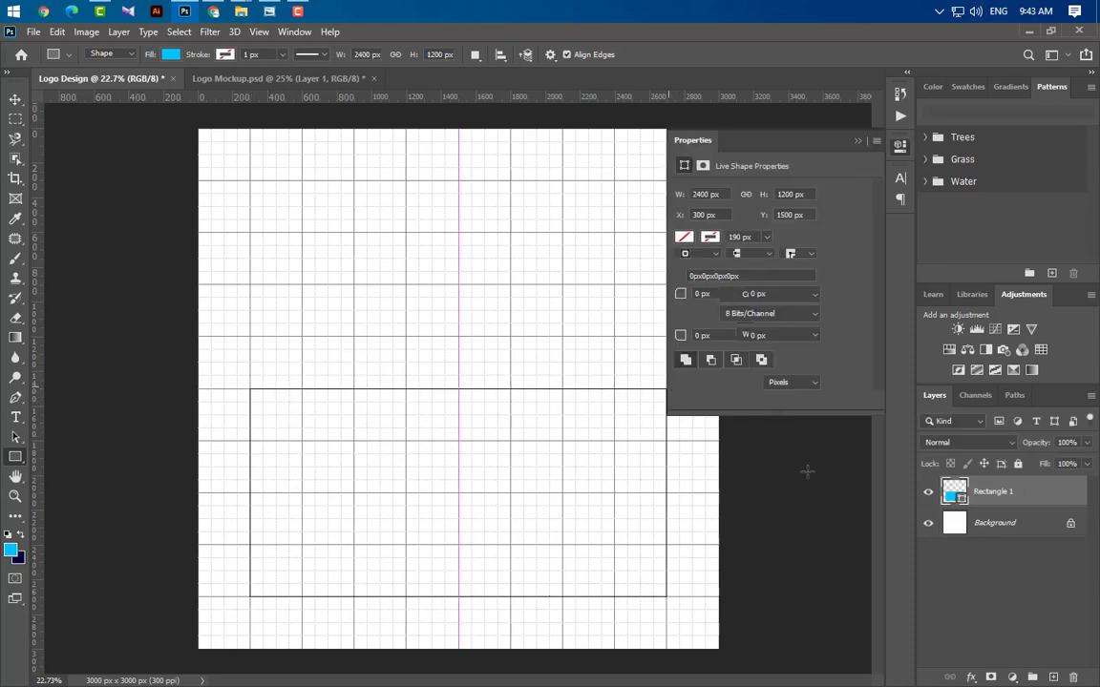
Round all four corners of the 2400 × 1200 px rectangle to 600 px.
left_click_drag(676, 295, 726, 294)
left_click_drag(939, 294, 940, 294)
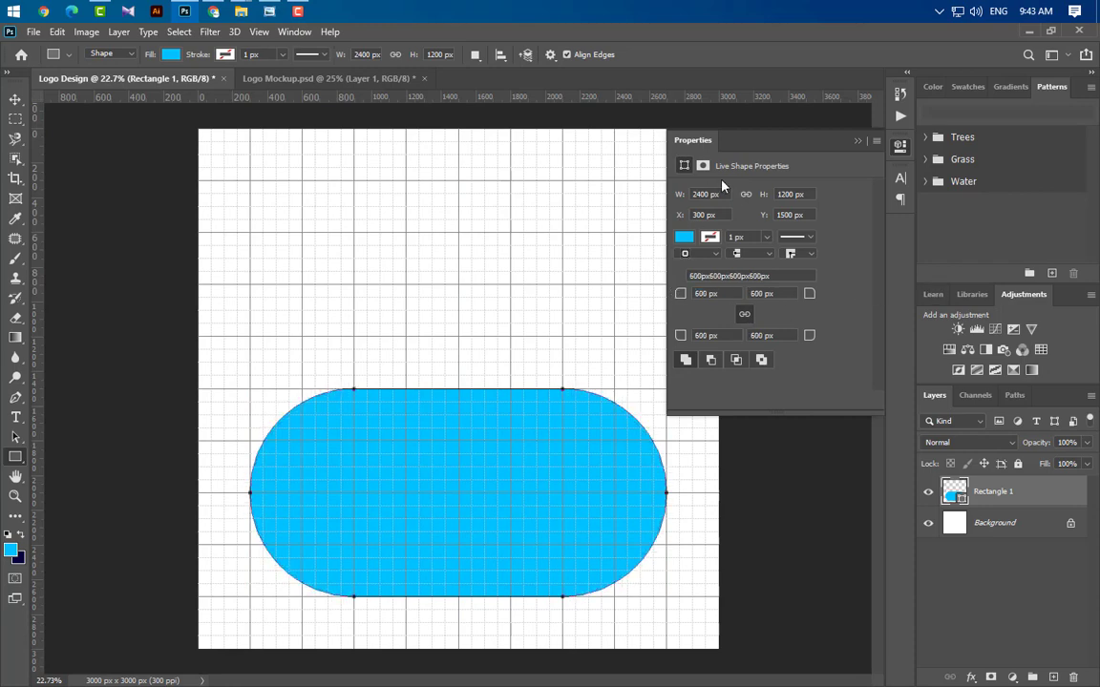
left_click(856, 141)
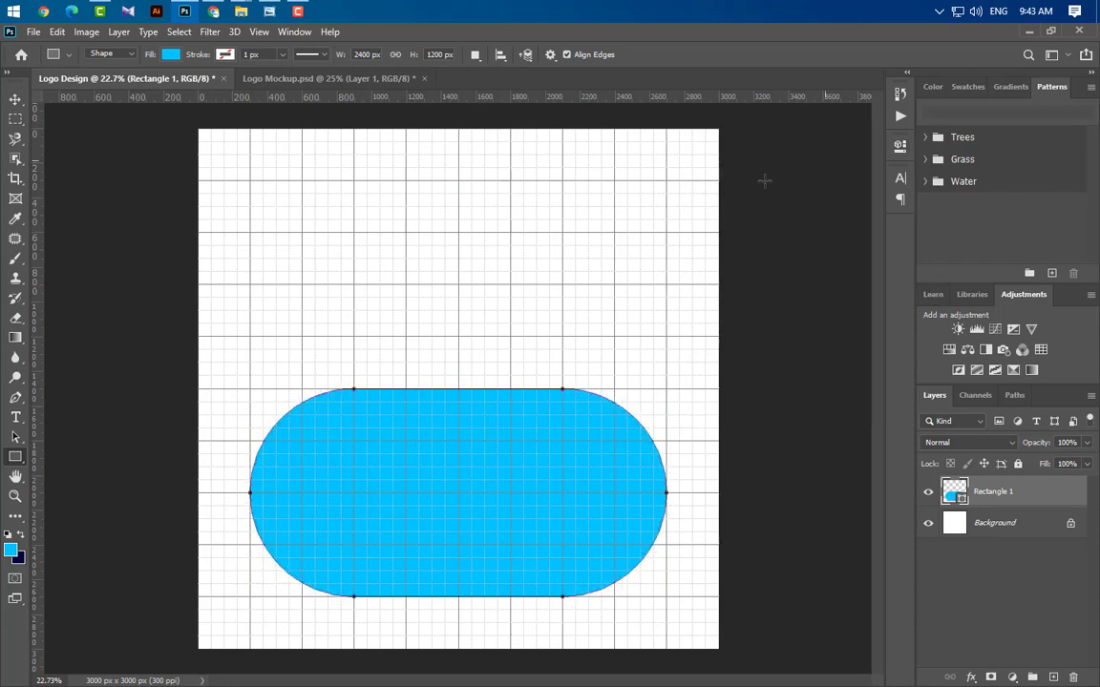
Remove the rounded rectangle's fill and set its stroke width to 190 px.
left_click(171, 56)
left_click(81, 86)
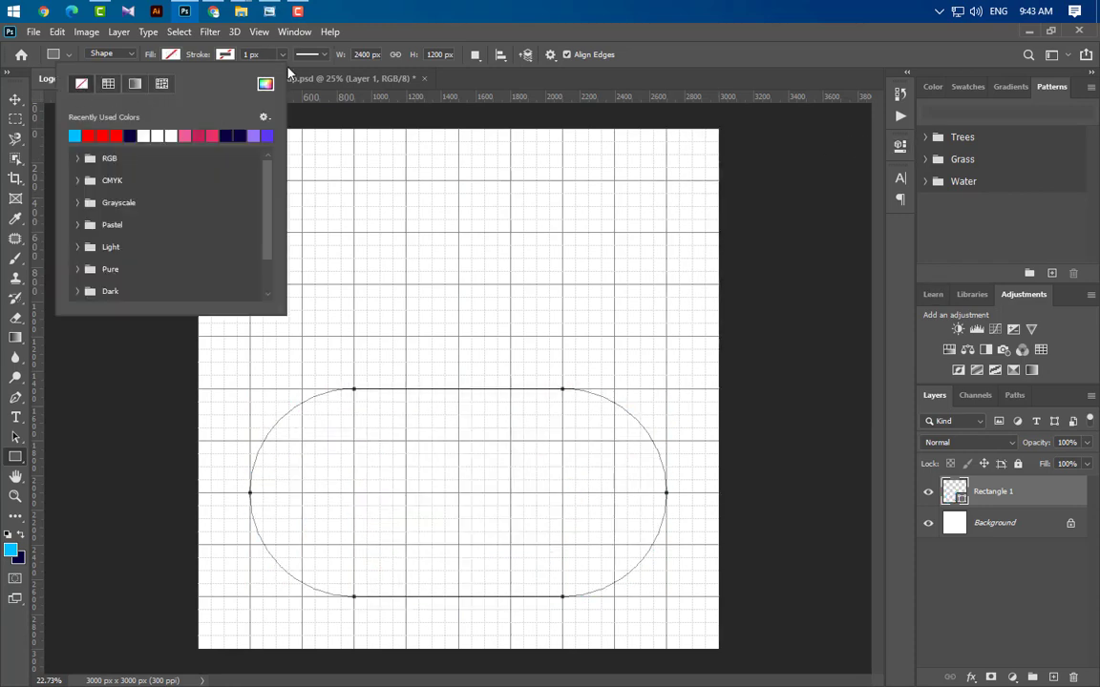
left_click(249, 54)
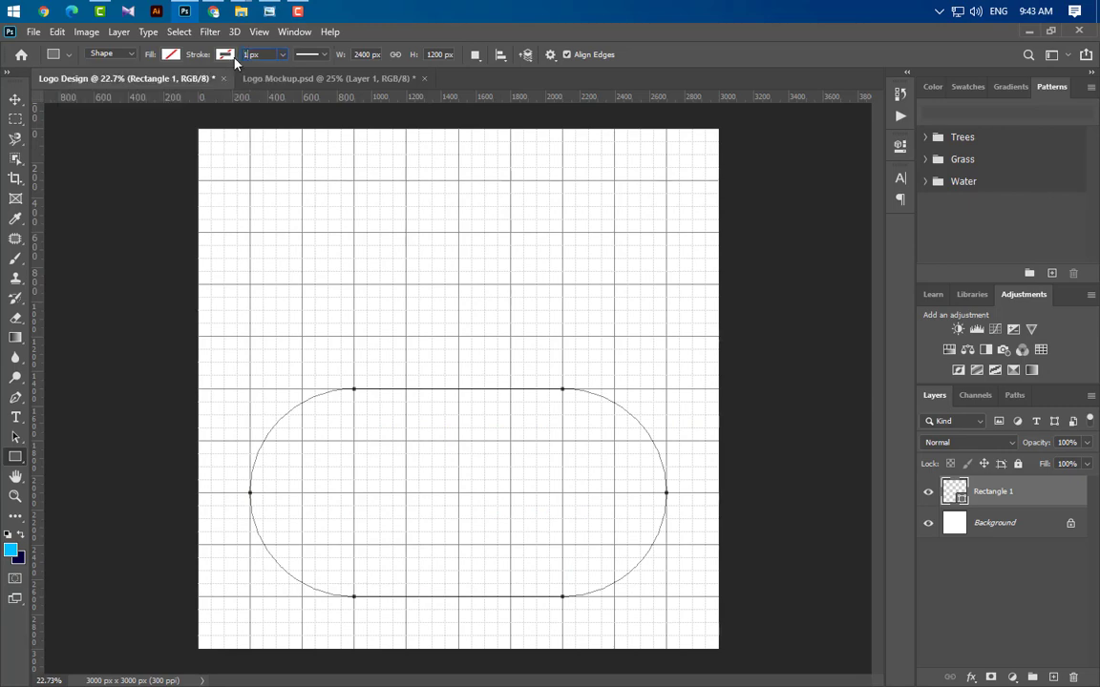
type("190")
key("Return")
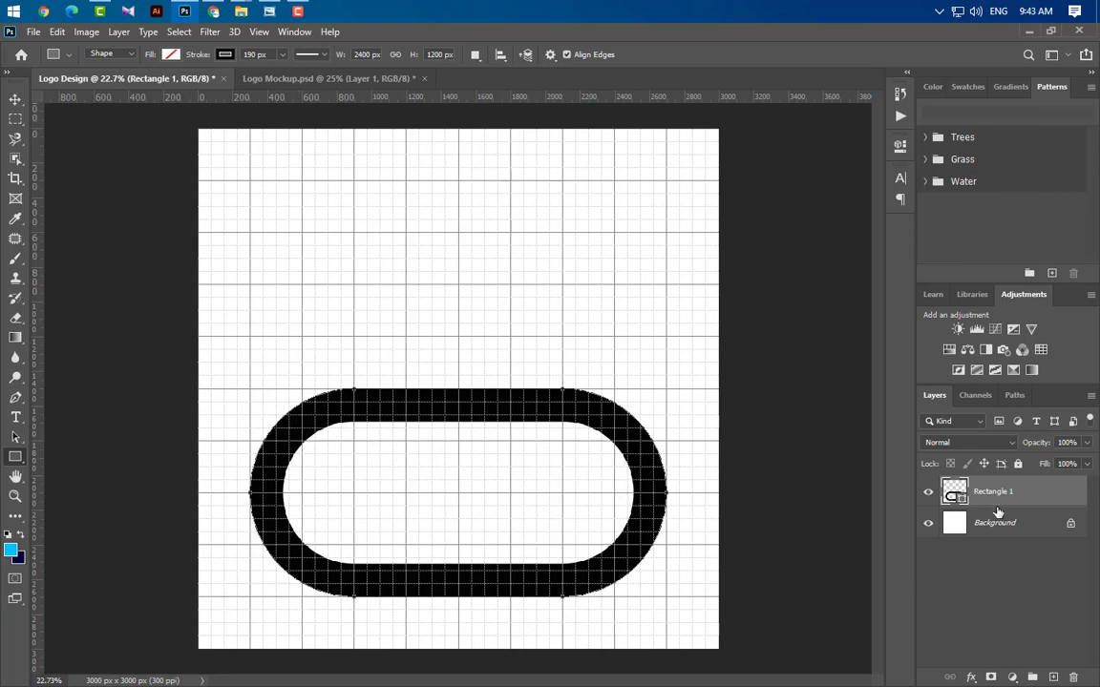
Draw a smooth-cornered three-sided polygon about 693 × 675 px above the rounded rectangle, pointing down, on a new layer.
left_click(1051, 678)
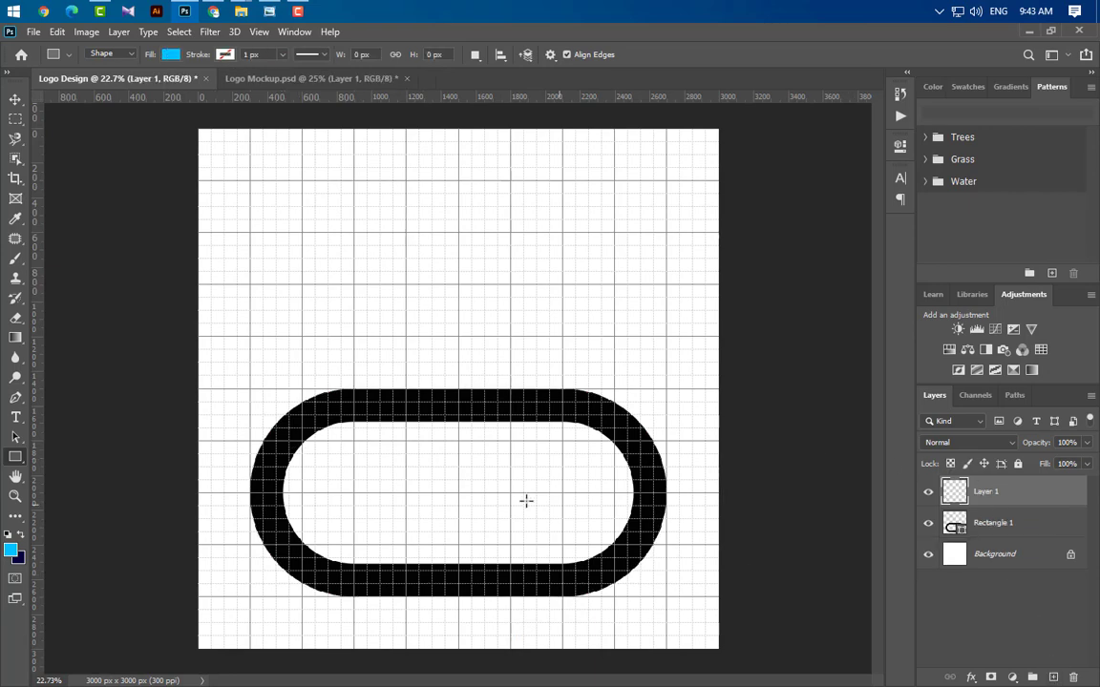
right_click(16, 460)
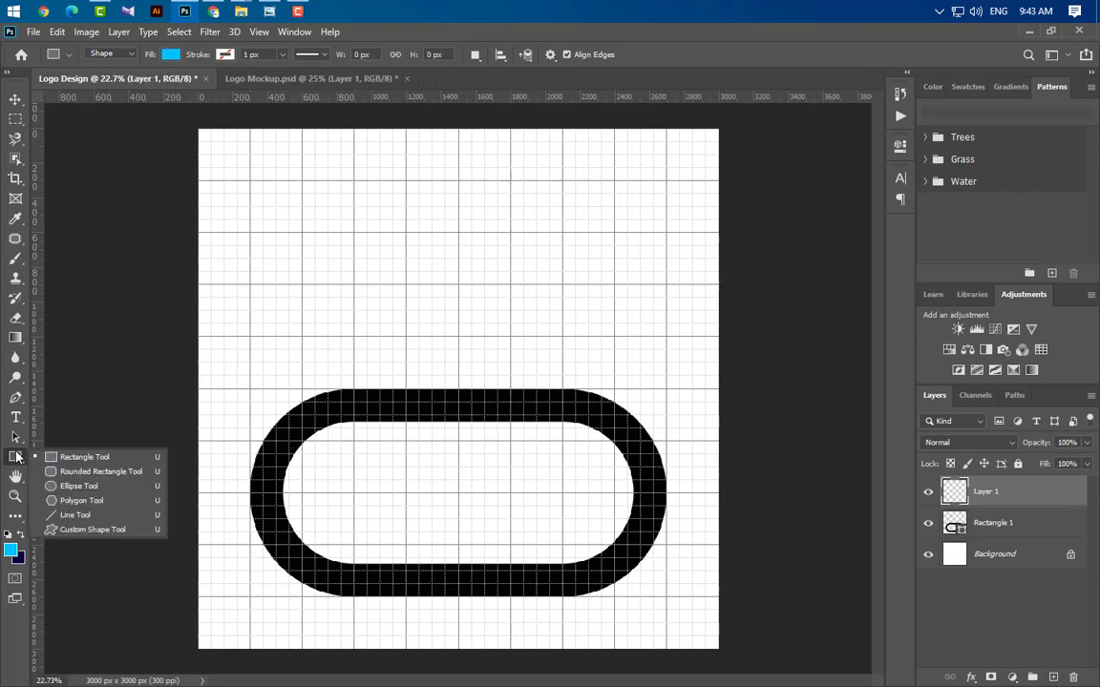
left_click(73, 448)
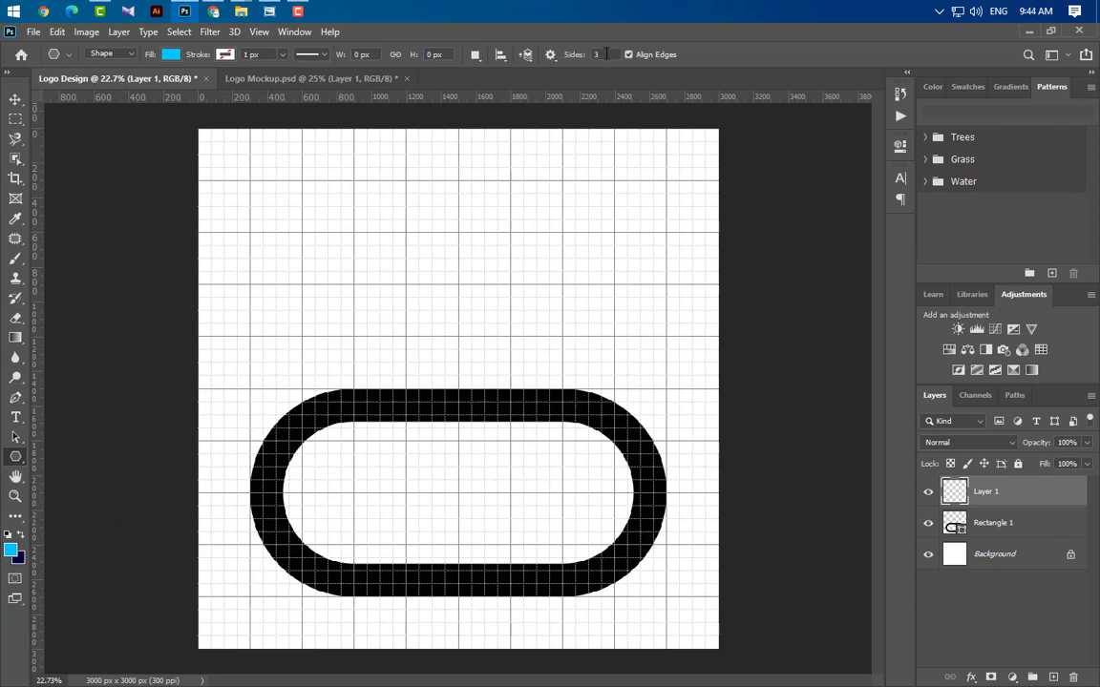
left_click_drag(354, 250, 388, 349)
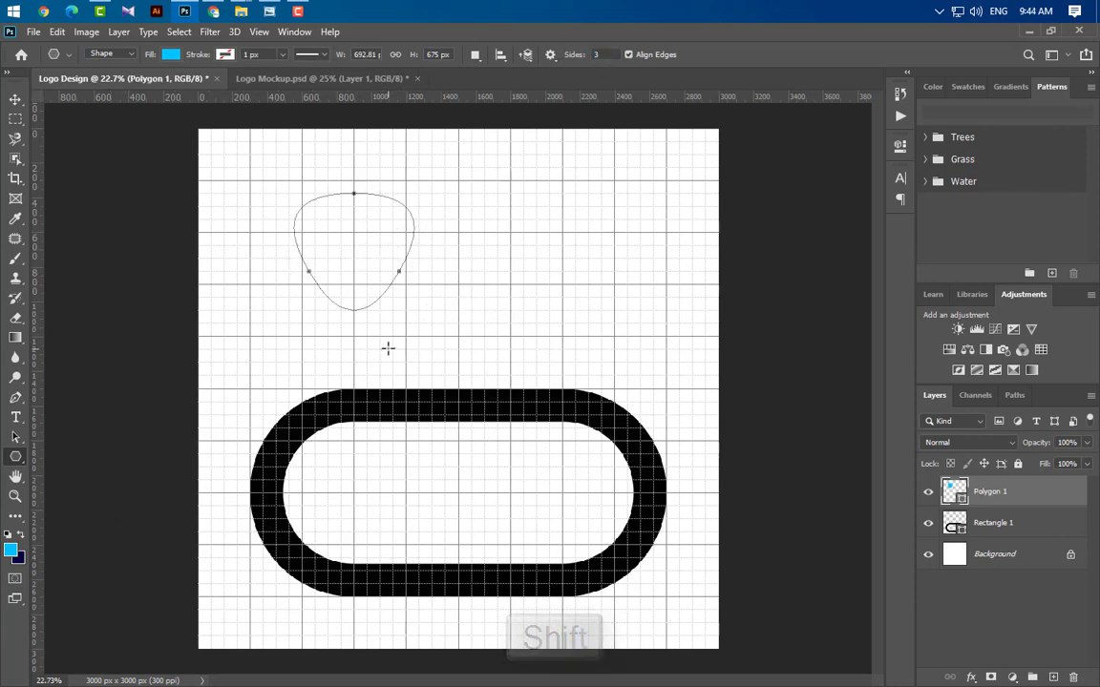
left_click(528, 319)
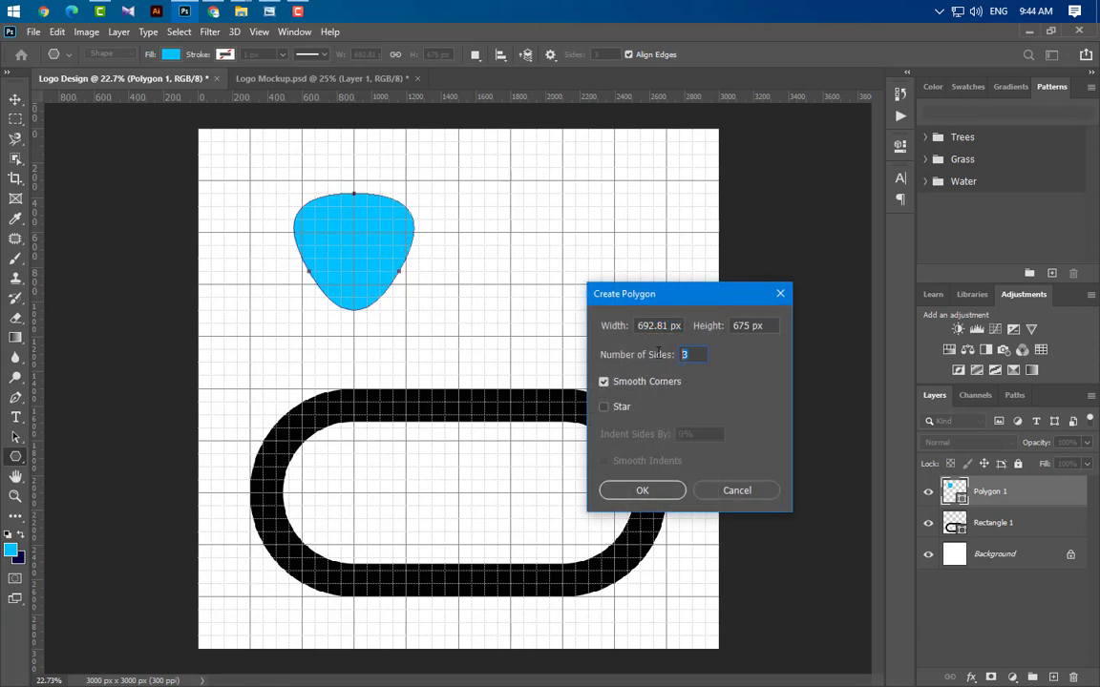
left_click(755, 493)
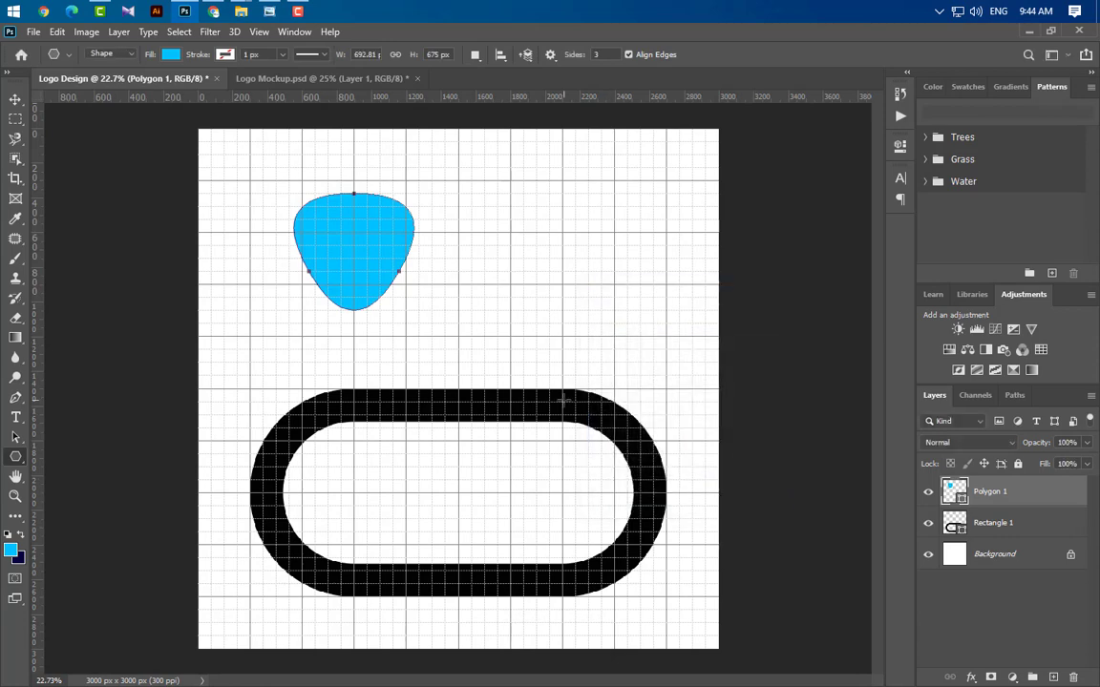
Move the polygon to the canvas's vertical centre line over the rounded rectangle and scale it proportionally to about 211%.
key("ctrl+t")
left_click_drag(358, 284, 464, 508)
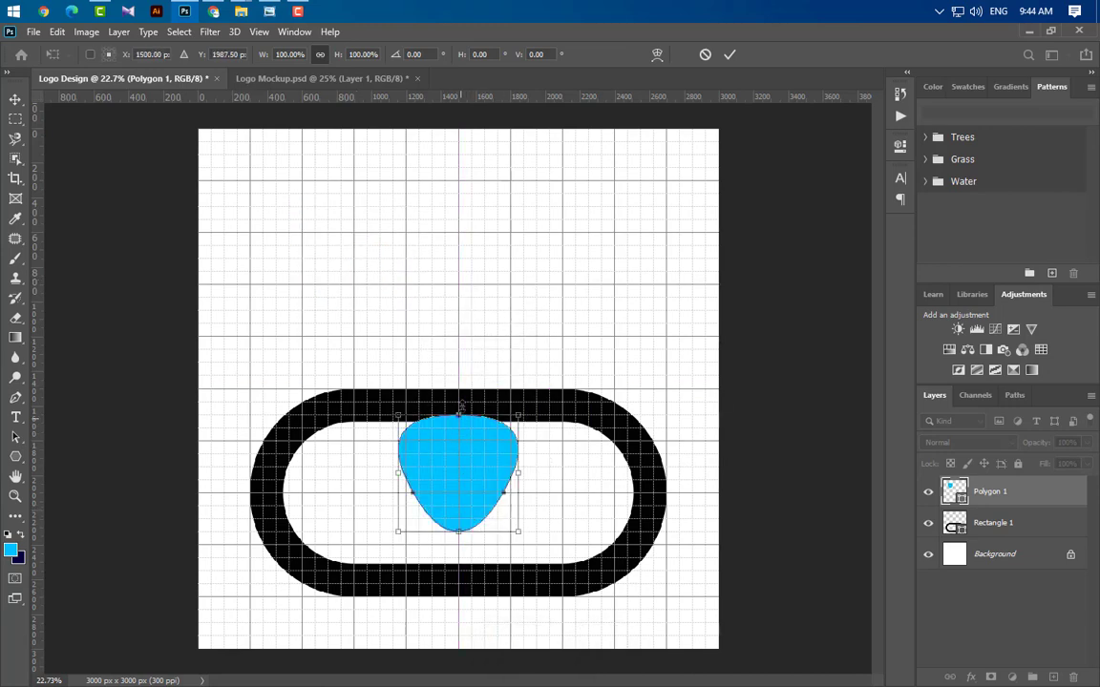
left_click_drag(461, 406, 460, 285)
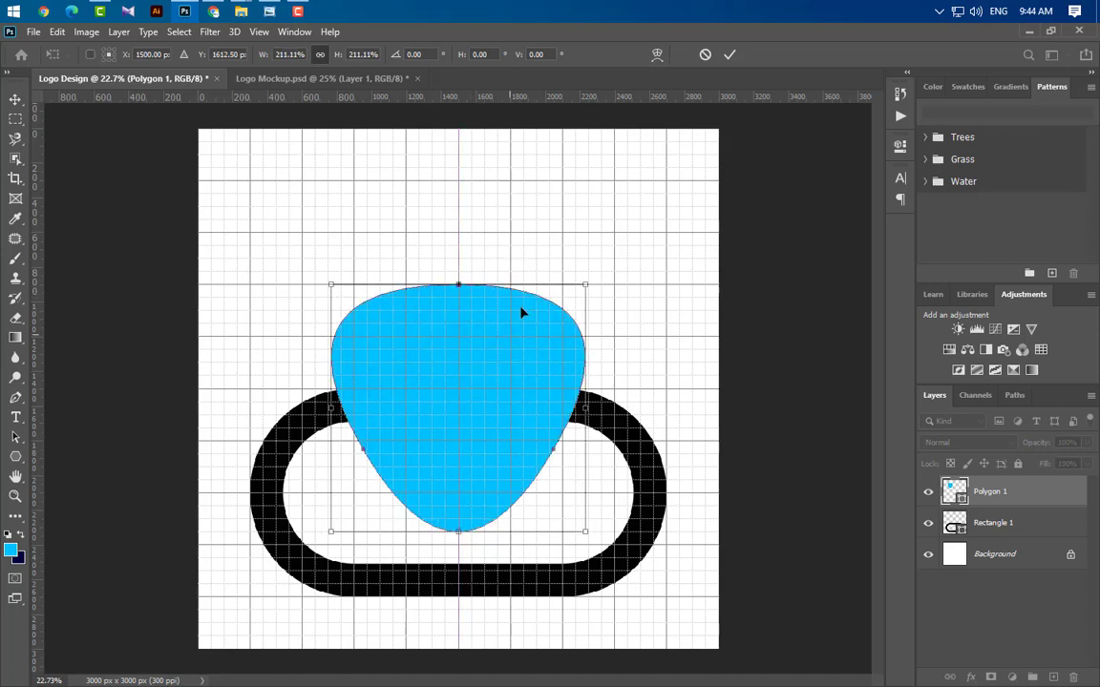
left_click(727, 55)
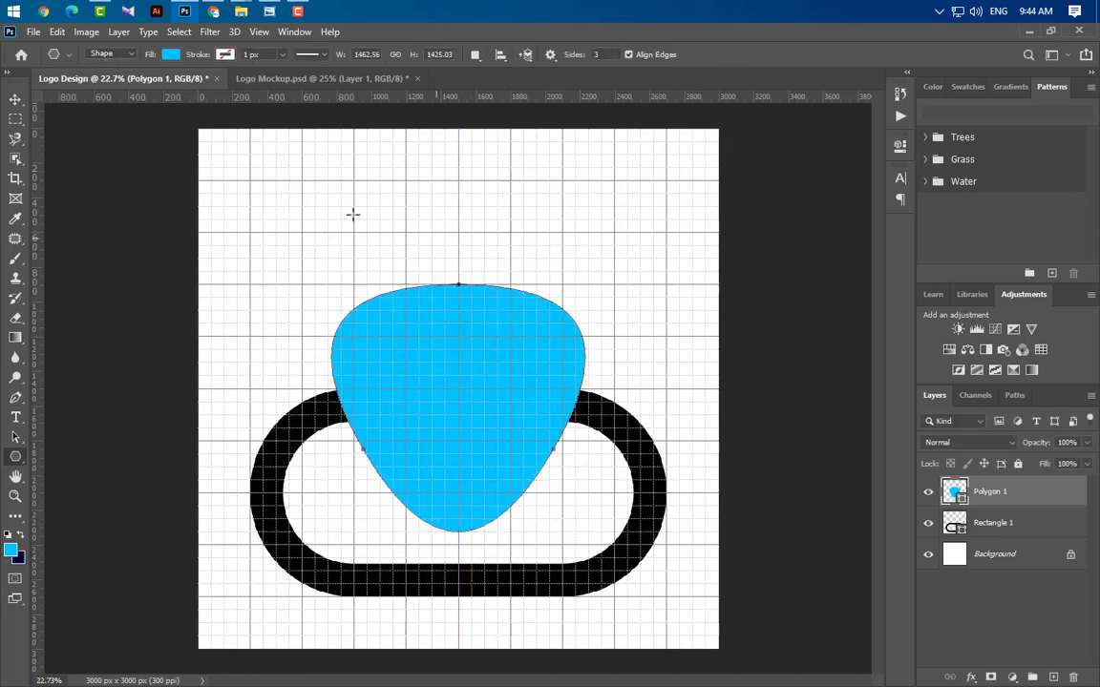
Remove the polygon's fill and give it a 190 px stroke.
left_click(170, 55)
left_click(81, 83)
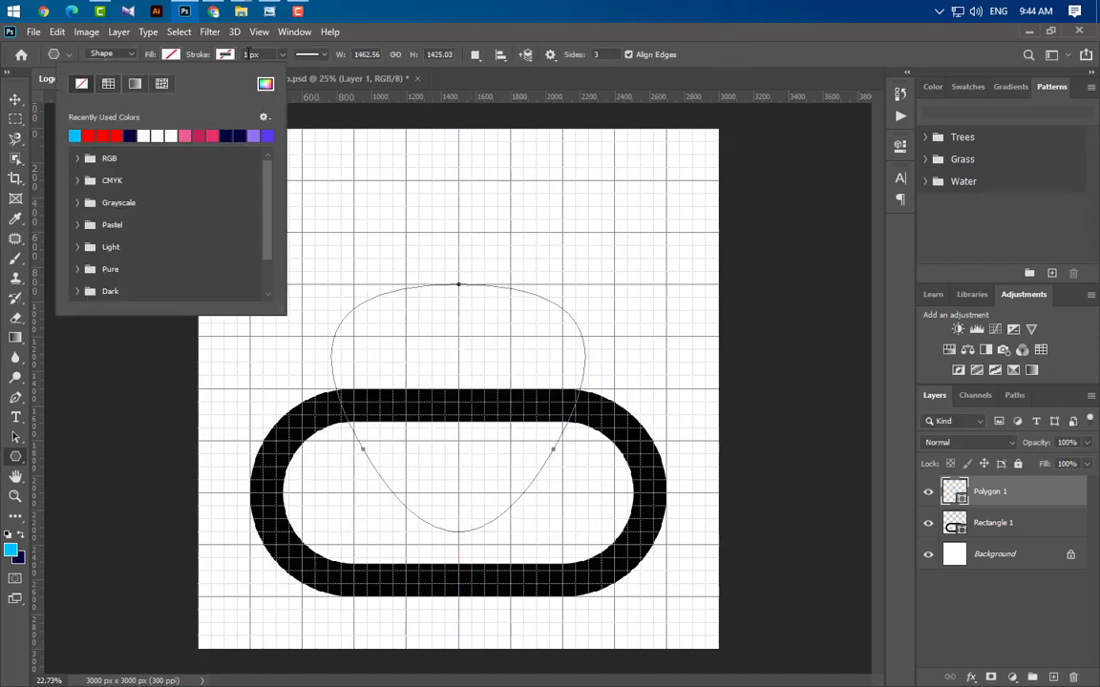
left_click(251, 54)
type("190")
key("Return")
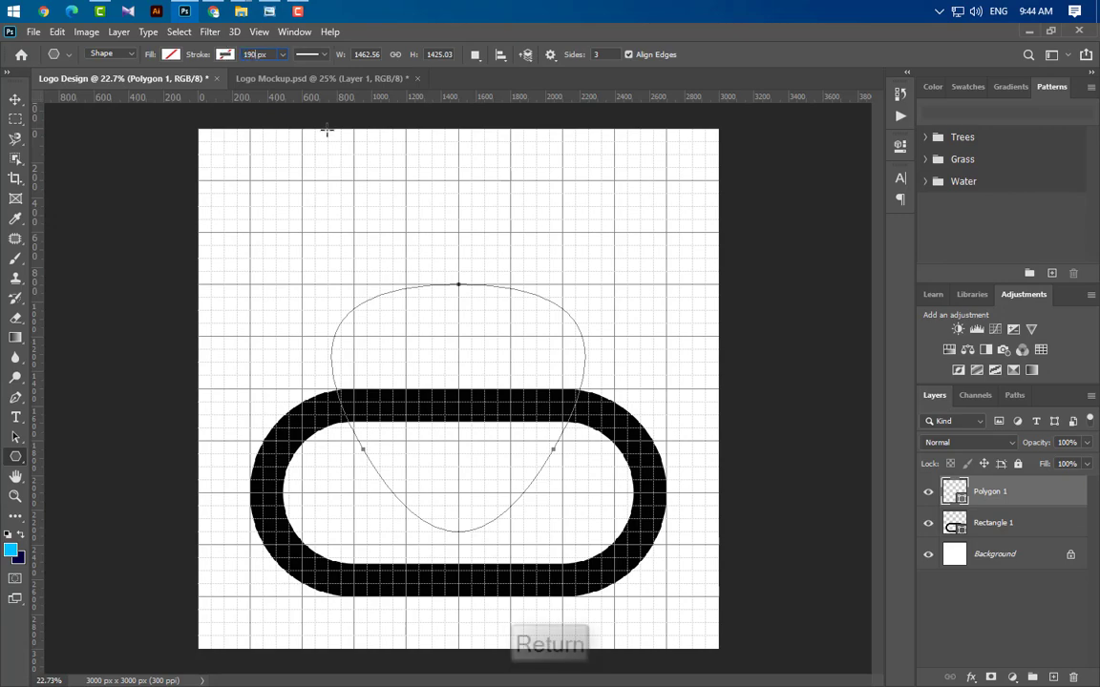
Convert the Polygon 1 and Rectangle 1 layers to smart objects and rasterize Rectangle 1.
scroll(514, 461, "up", 5)
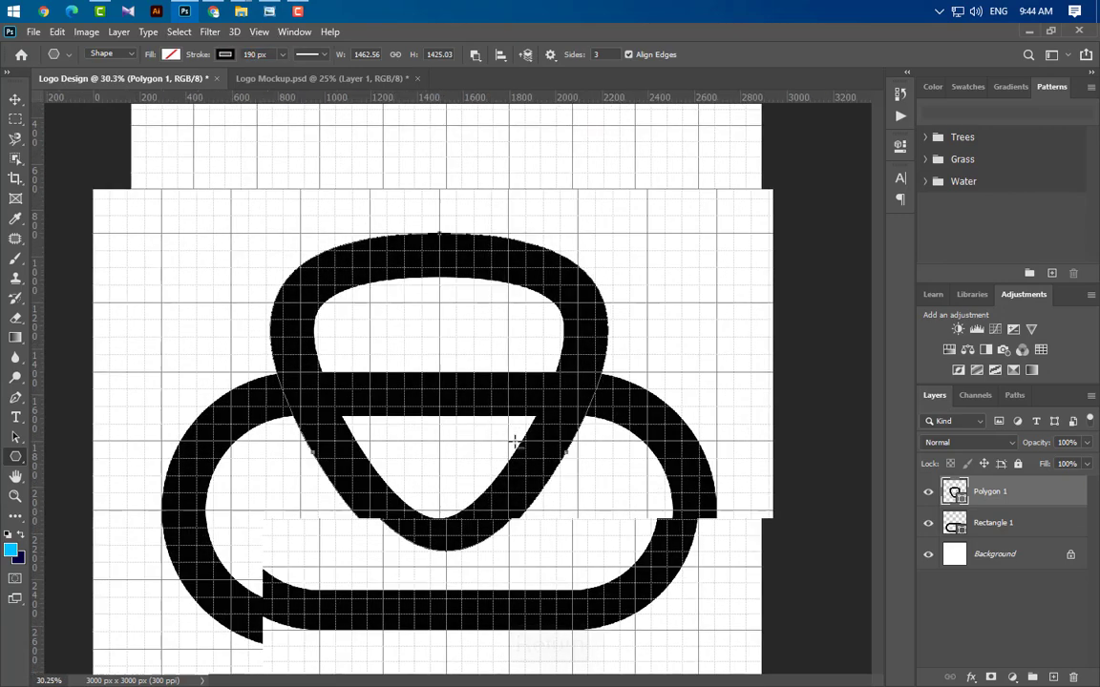
scroll(480, 442, "up", 2)
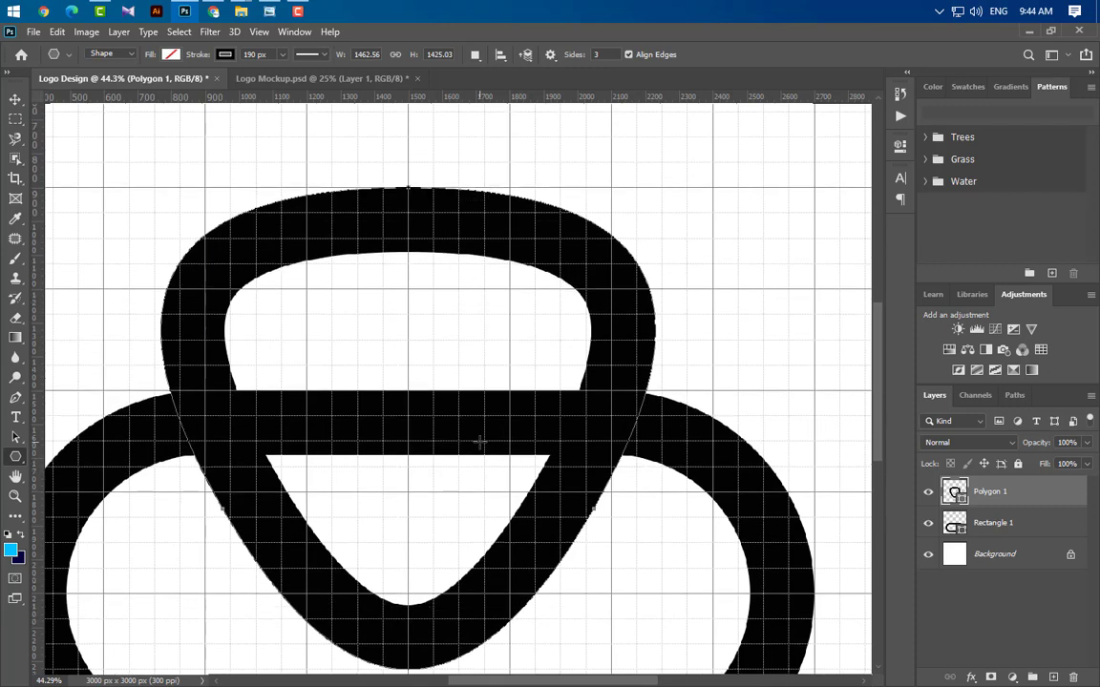
right_click(1082, 502)
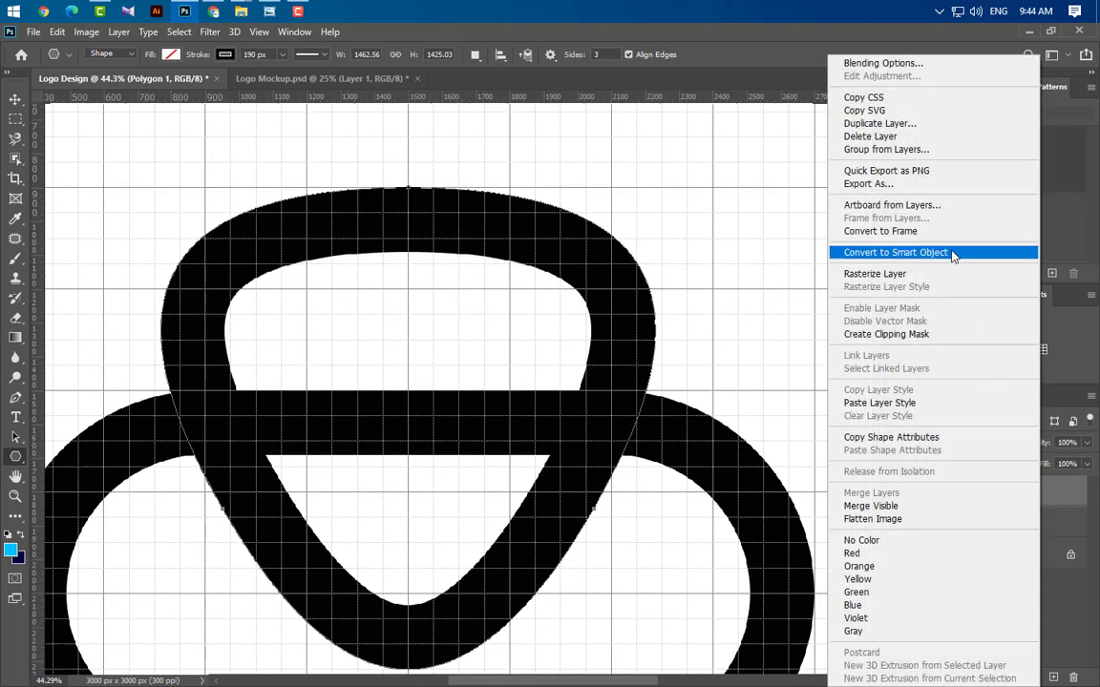
left_click(952, 251)
left_click(1021, 525)
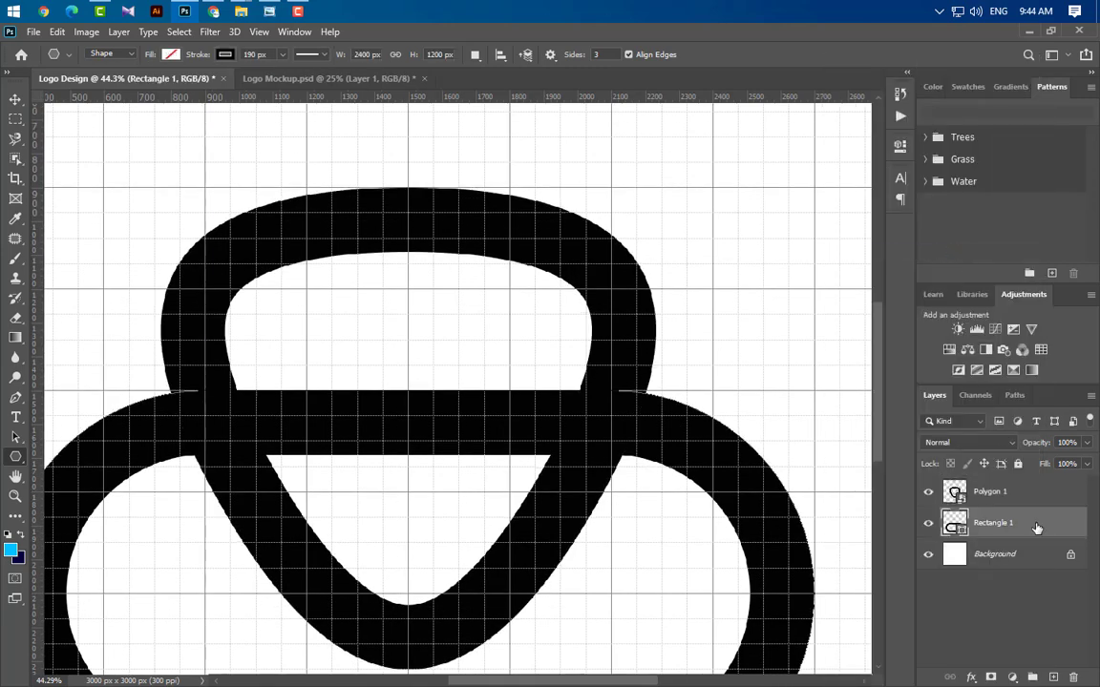
right_click(1021, 525)
left_click(955, 251)
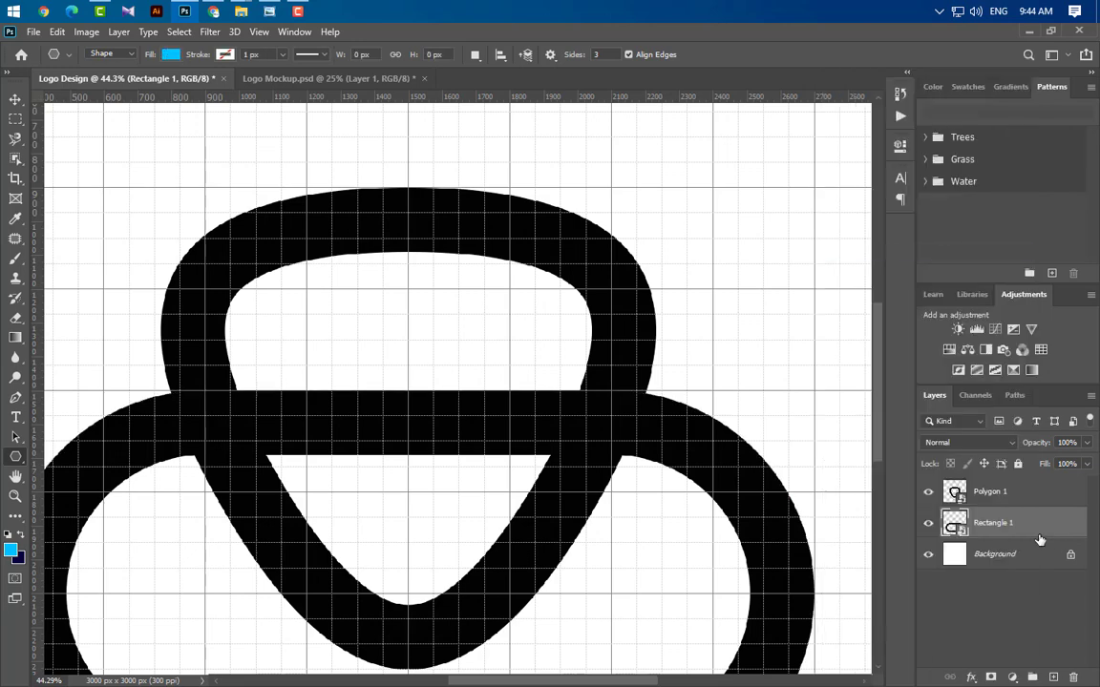
right_click(1036, 527)
left_click(893, 310)
Draw a 600 × 189 px blue rectangle centred on the upper horizontal bar and round its corners to 94.5 px.
right_click(16, 457)
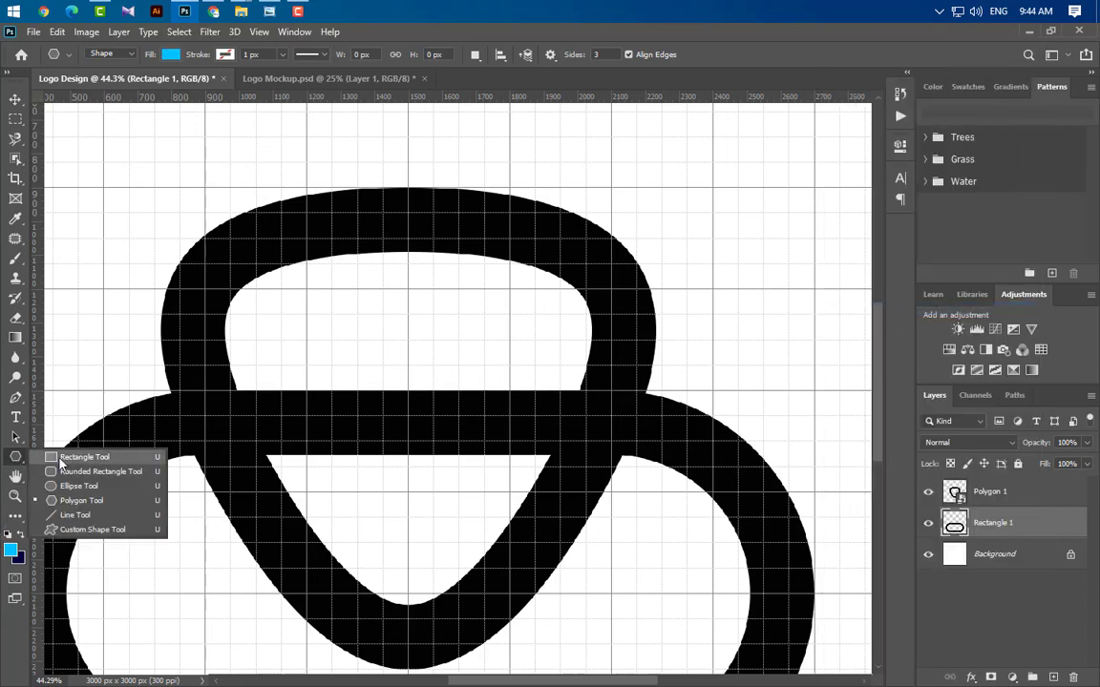
left_click(57, 457)
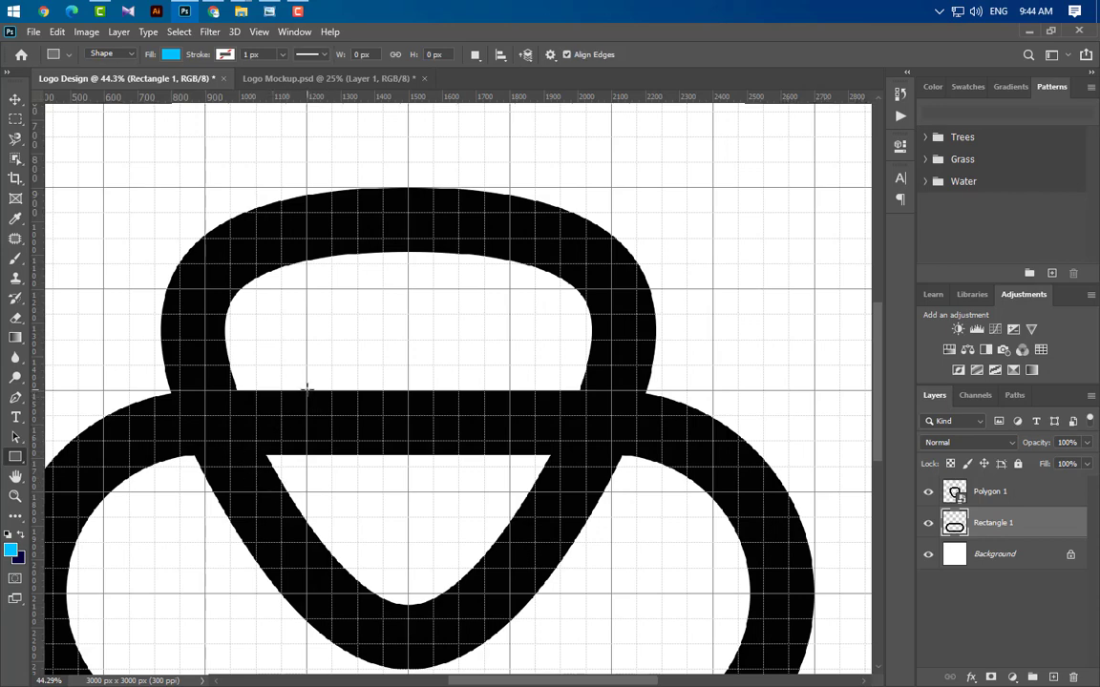
left_click_drag(306, 389, 508, 456)
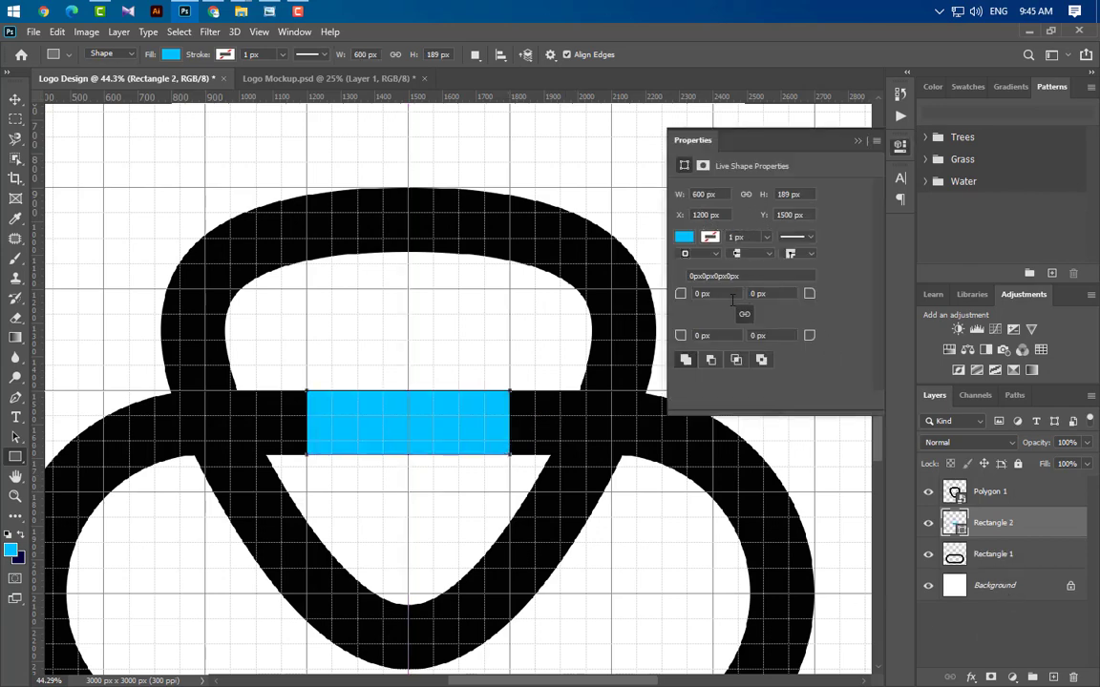
left_click_drag(678, 295, 888, 331)
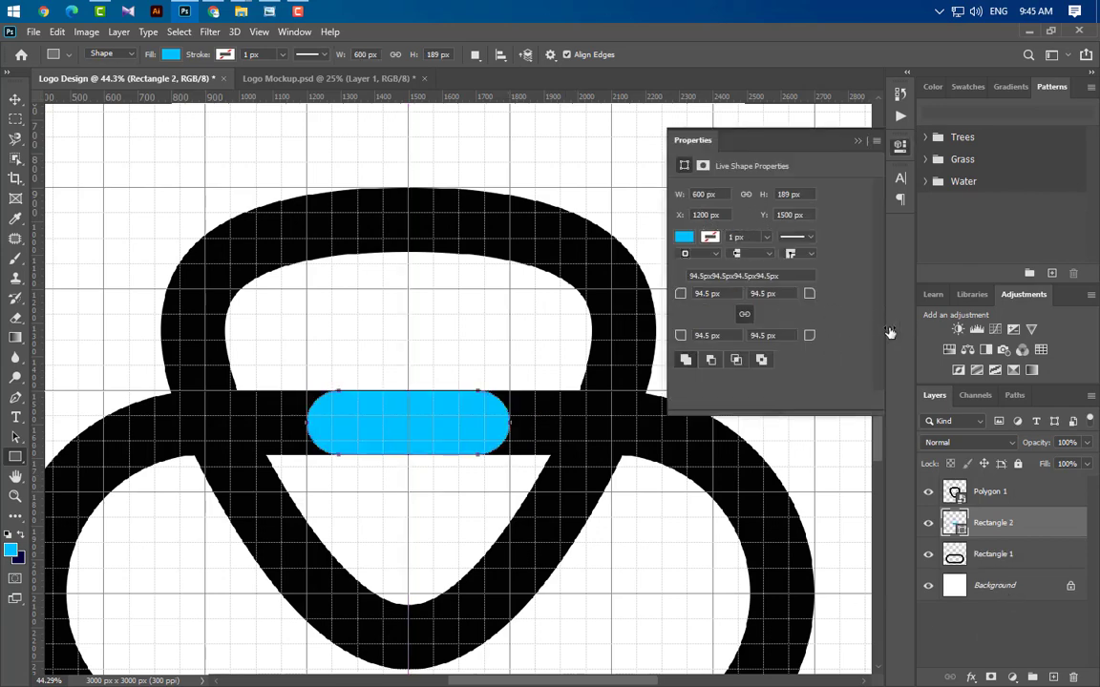
left_click(858, 141)
Bring the blue pill above Polygon 1 and duplicate it, rotating the copy 90° clockwise to form a plus.
left_click_drag(1030, 518, 1053, 677)
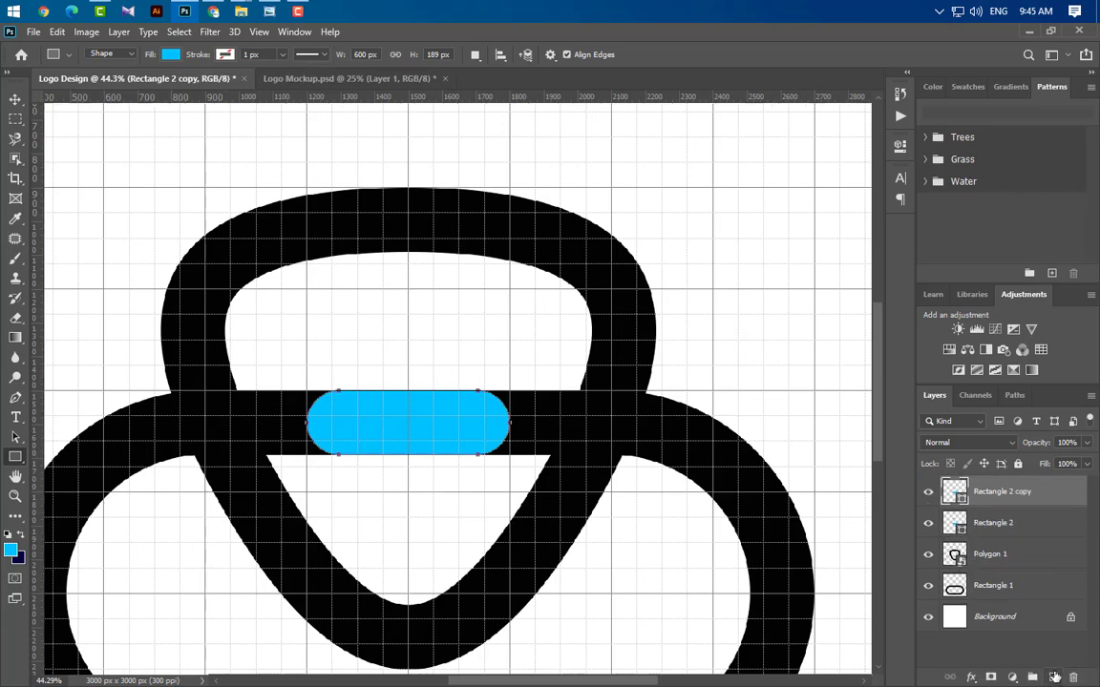
key("ctrl+t")
right_click(470, 439)
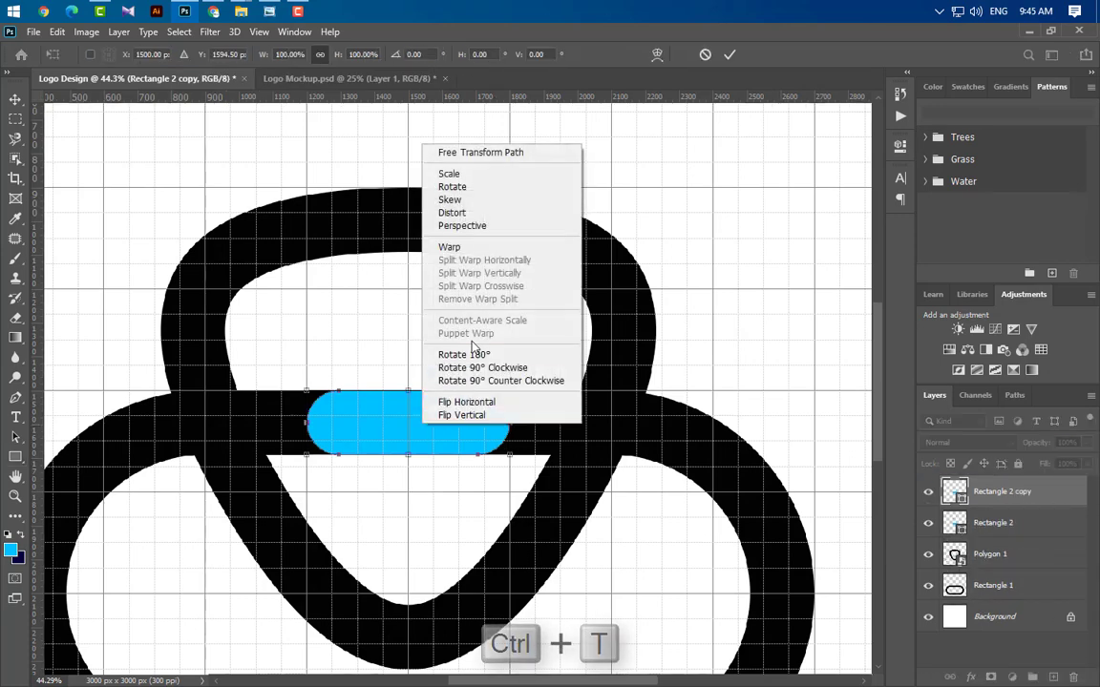
left_click(487, 371)
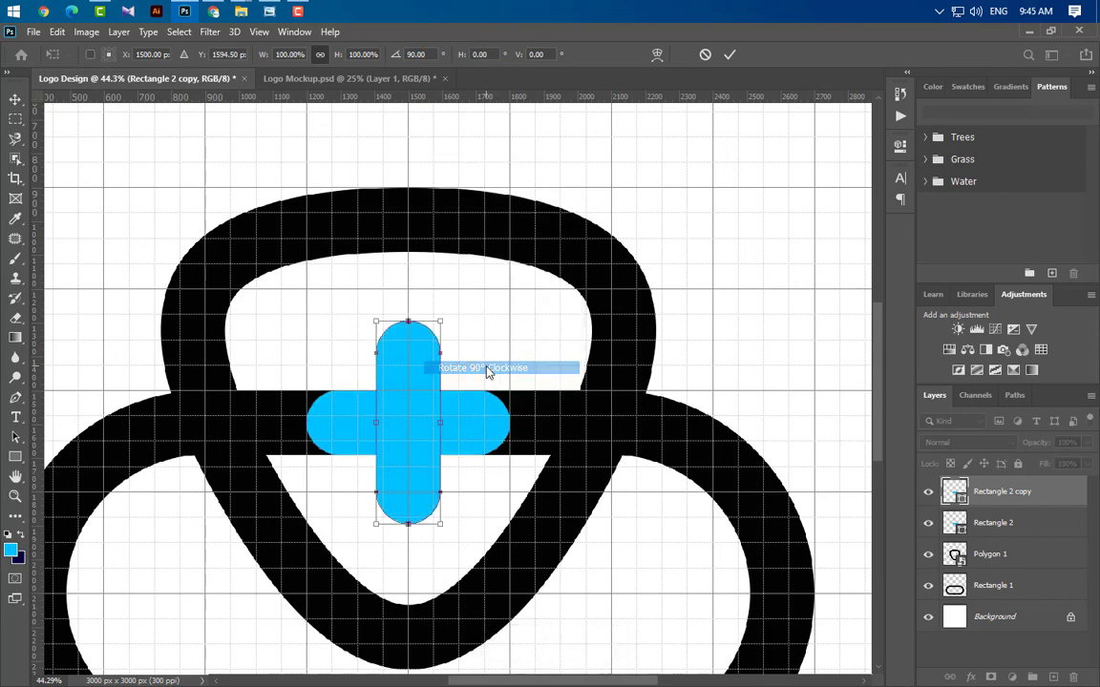
left_click(730, 55)
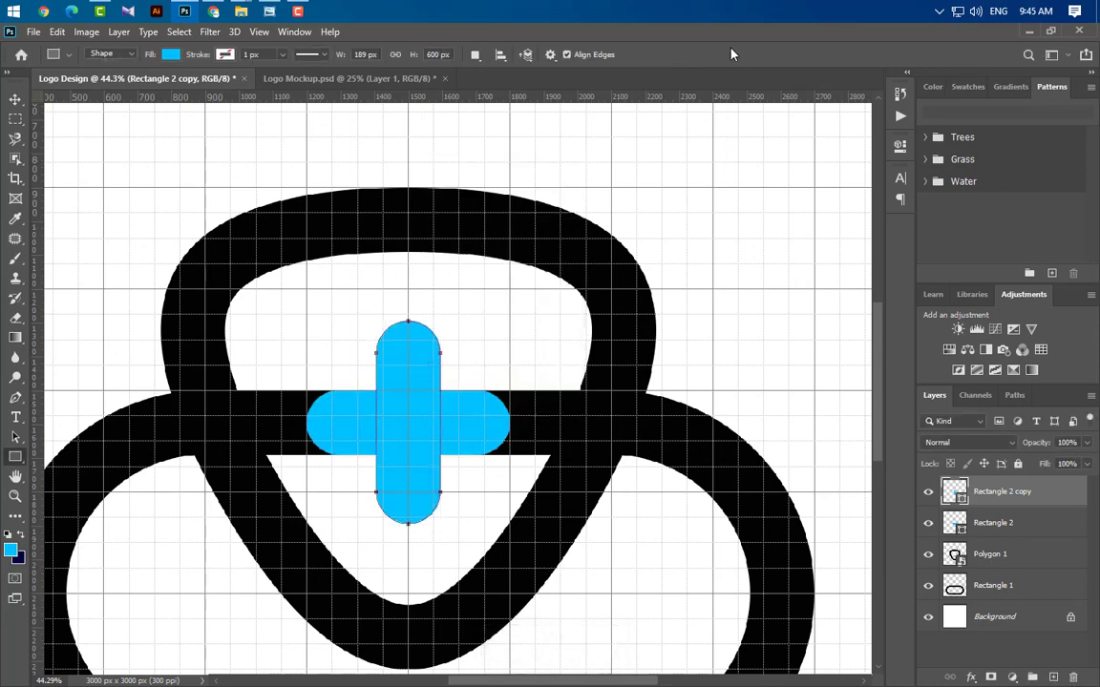
Load the Polygon 1 outline as a selection and invert it.
left_click(955, 586, "ctrl")
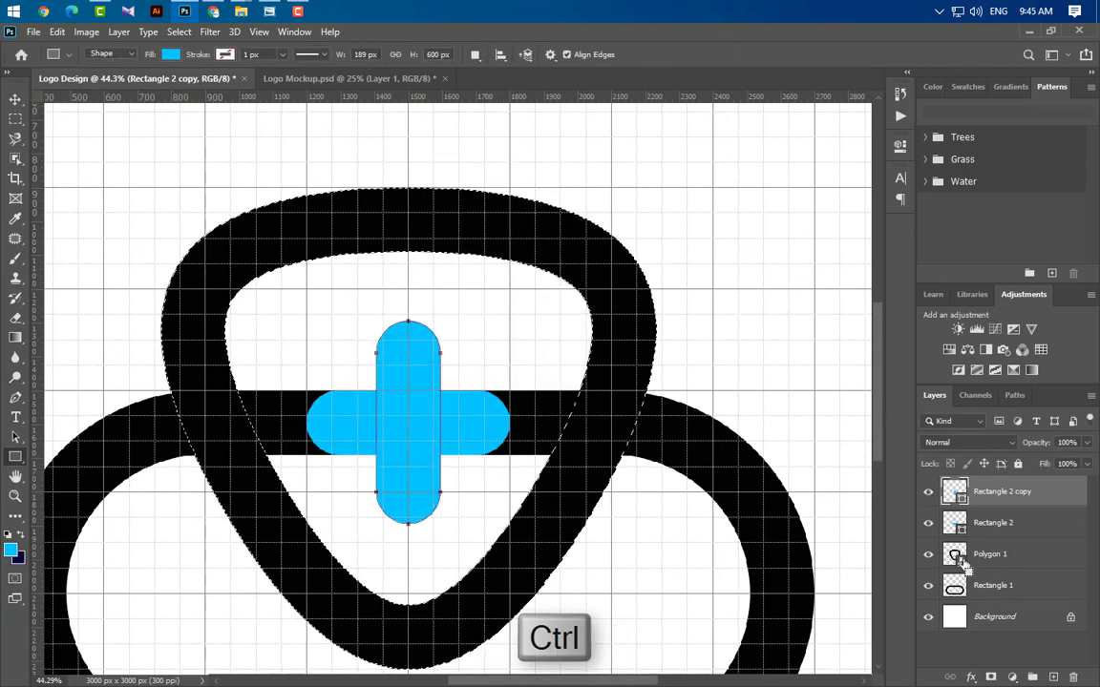
left_click(179, 32)
left_click(191, 91)
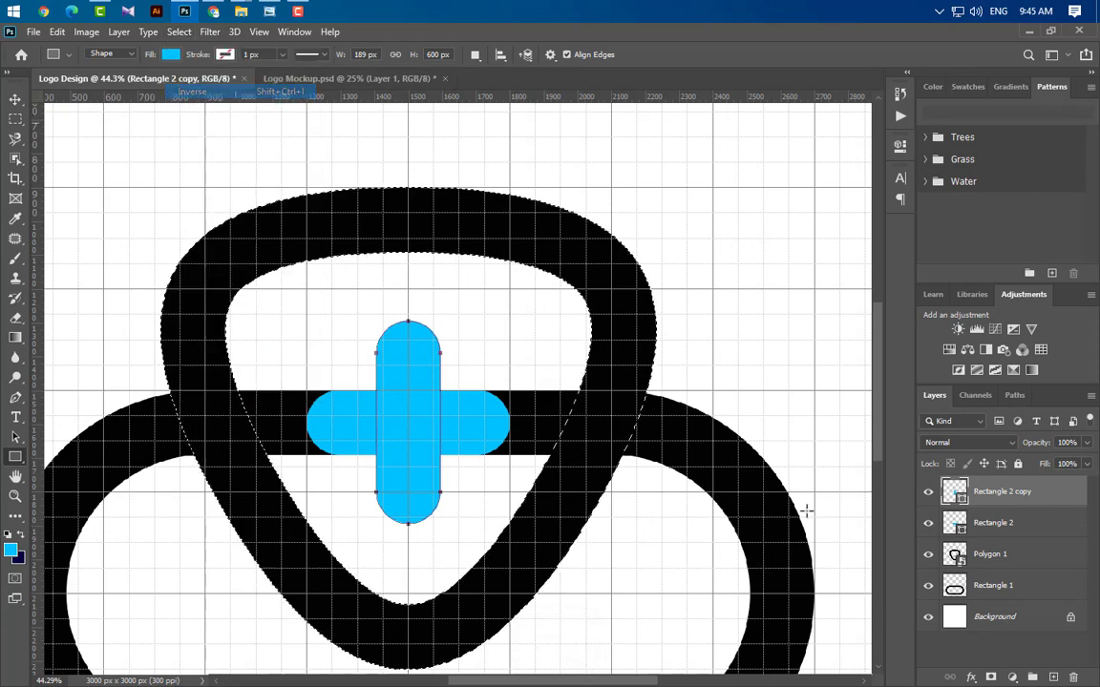
Erase the part of Rectangle 1's upper bar inside the triangle with the Eraser and deselect.
left_click(1031, 586)
key("ctrl+d")
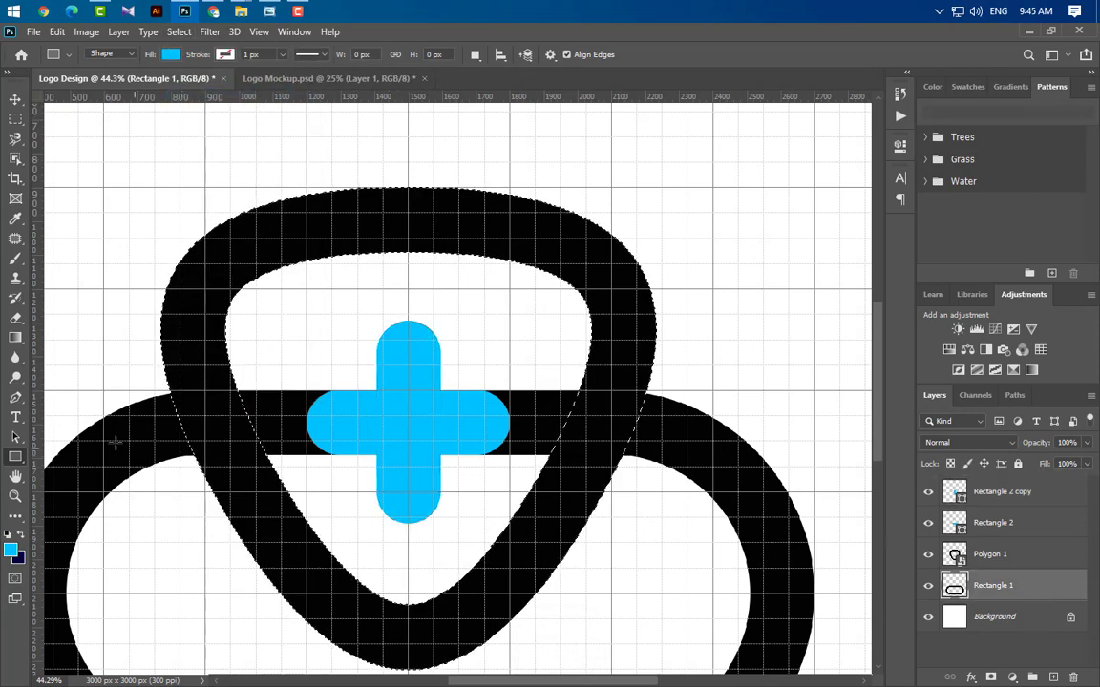
key("e")
left_click_drag(245, 380, 302, 397)
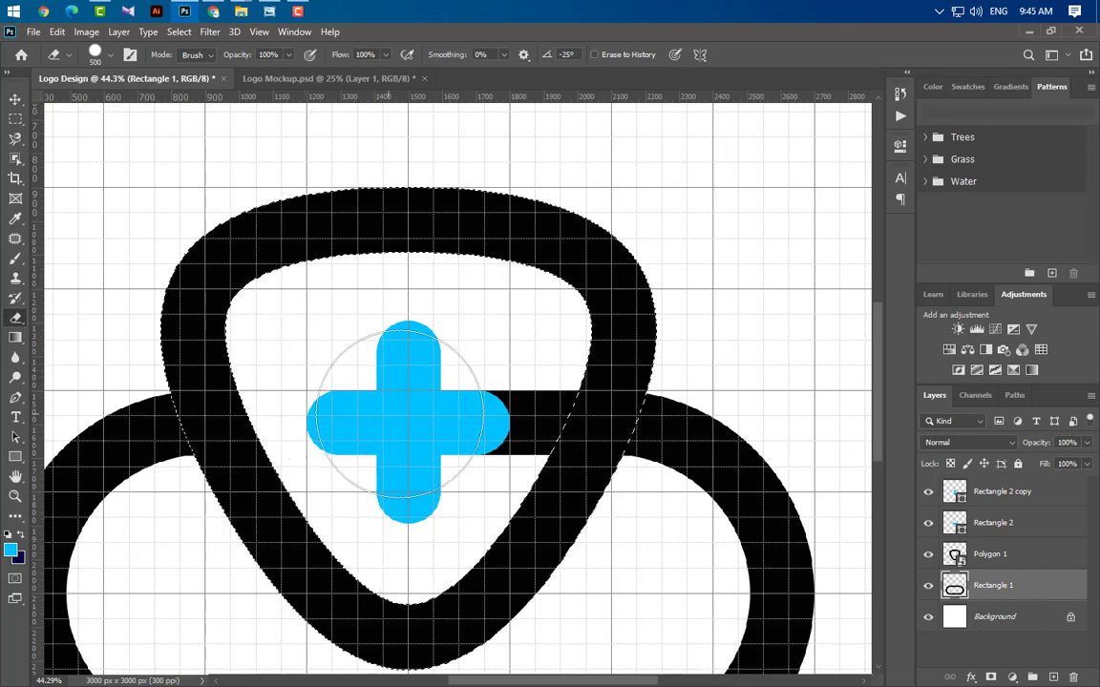
mouse_move(368, 405)
left_mouse_down()
mouse_move(506, 405)
mouse_move(504, 388)
mouse_move(516, 393)
left_mouse_up()
key("ctrl+d")
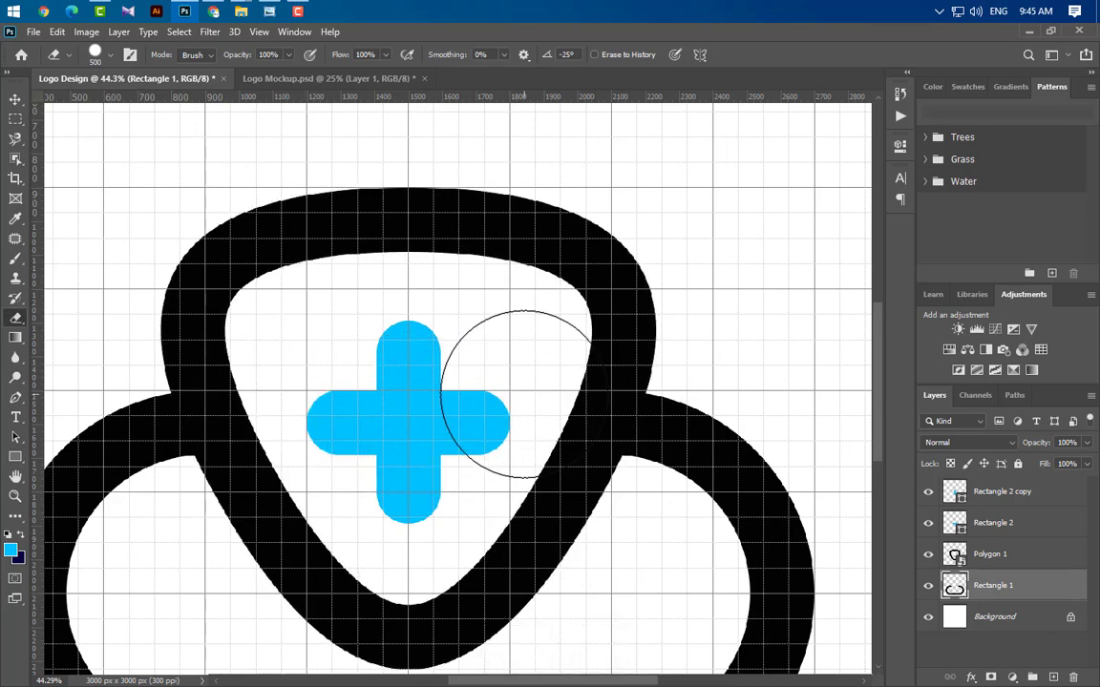
key("v")
scroll(516, 184, "up", 5)
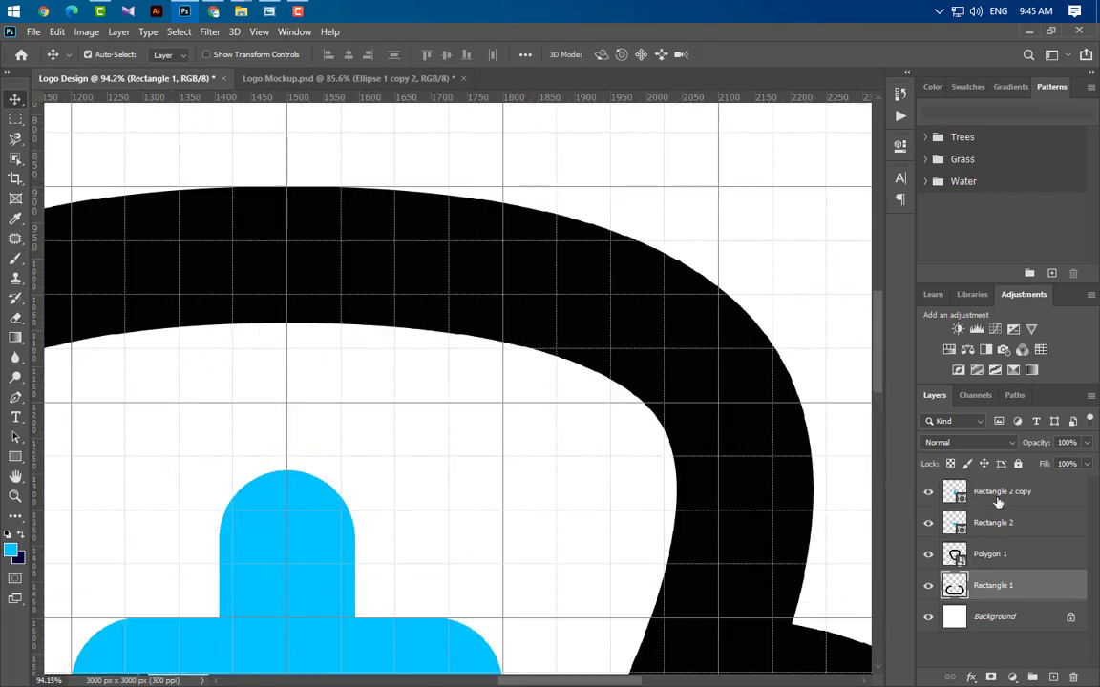
Draw a circle about 233 px across on a new layer above Rectangle 2 copy, over the triangle's upper bar.
left_click(997, 498)
left_click(1054, 676)
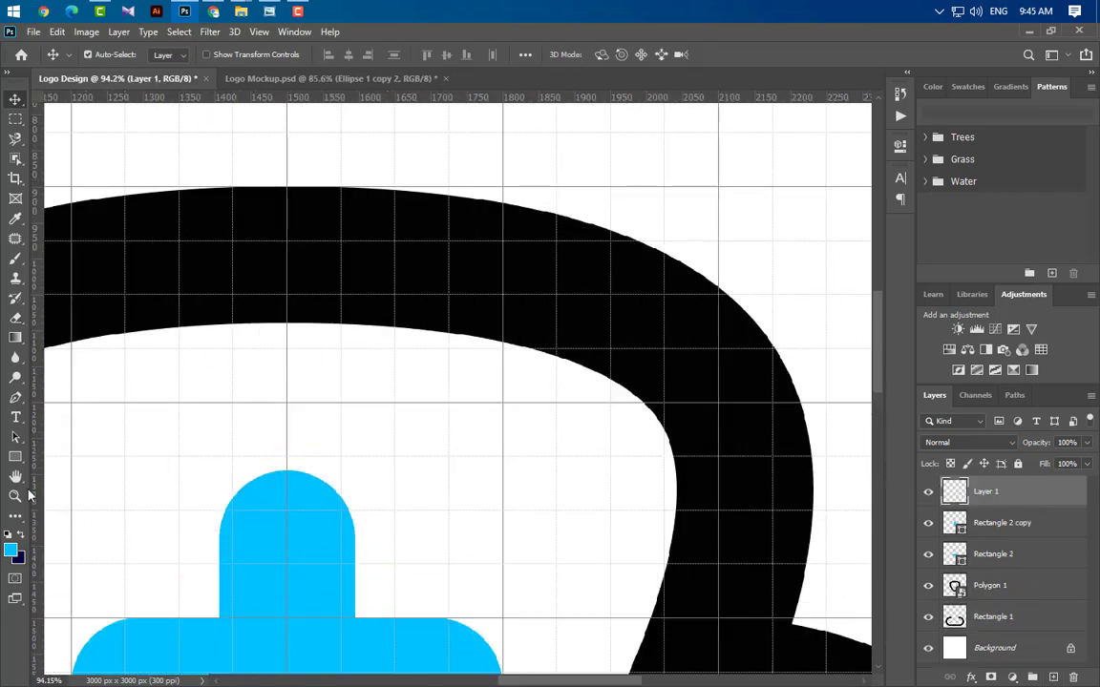
left_click(15, 456)
right_click(15, 456)
left_click(78, 486)
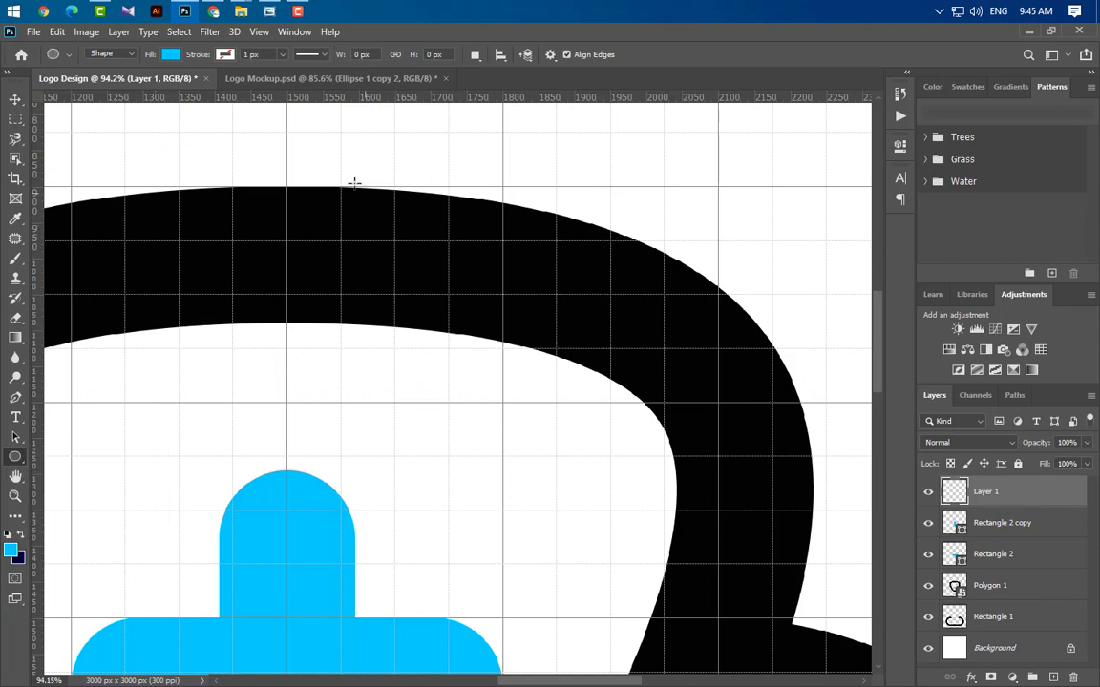
left_click_drag(342, 156, 579, 321)
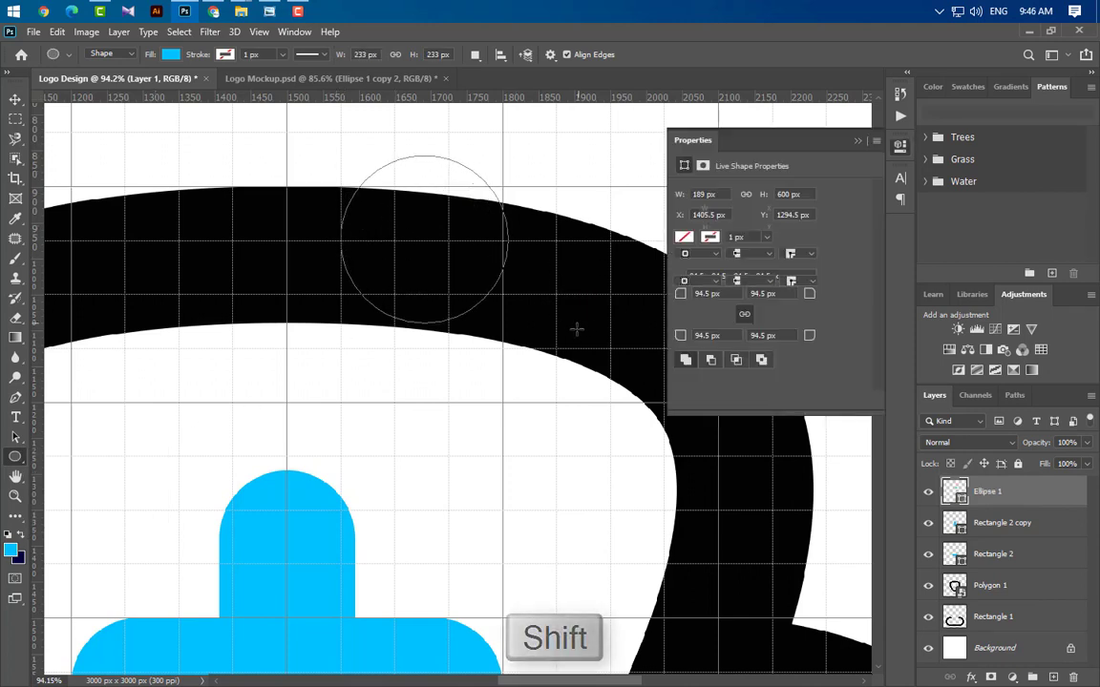
left_click(862, 140)
Scale the circle up proportionally to 300 px across, keeping its left edge in place.
key("ctrl+t")
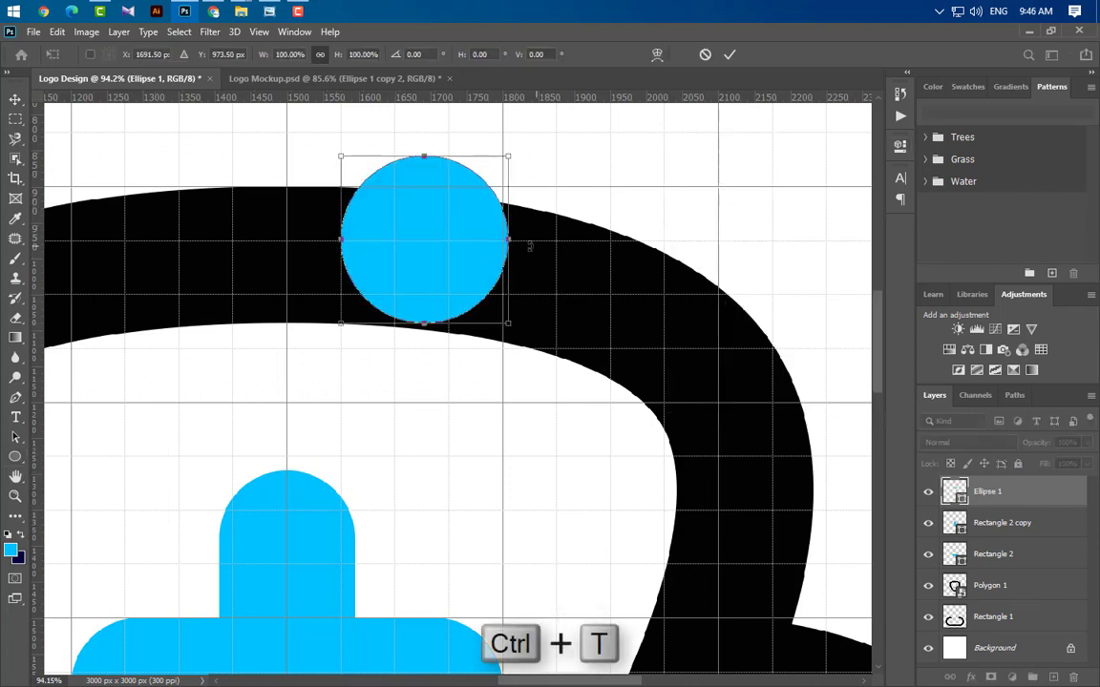
left_click_drag(508, 238, 560, 240)
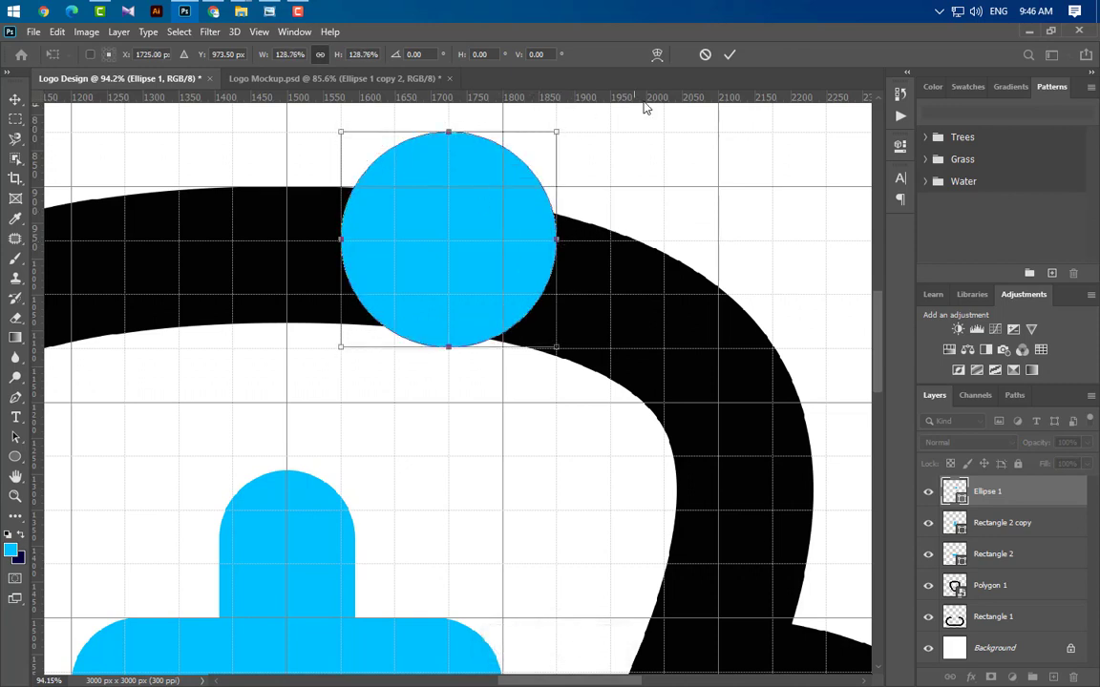
left_click(730, 56)
Remove the circle's fill and give it a 95 px stroke.
left_click(170, 54)
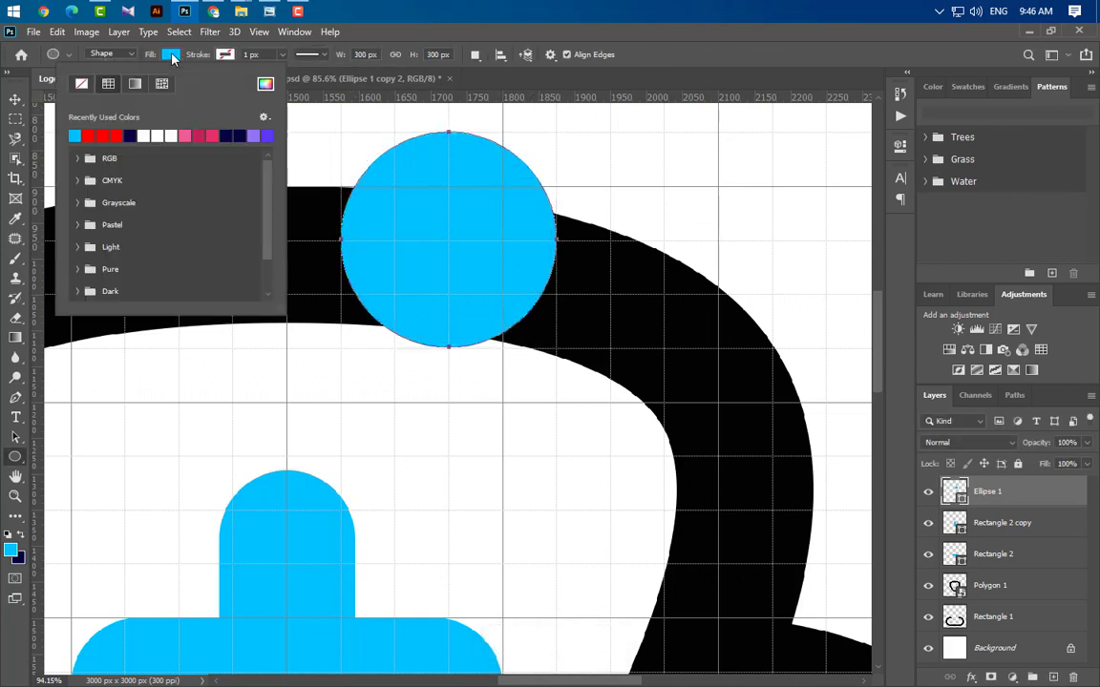
left_click(83, 84)
left_click(248, 55)
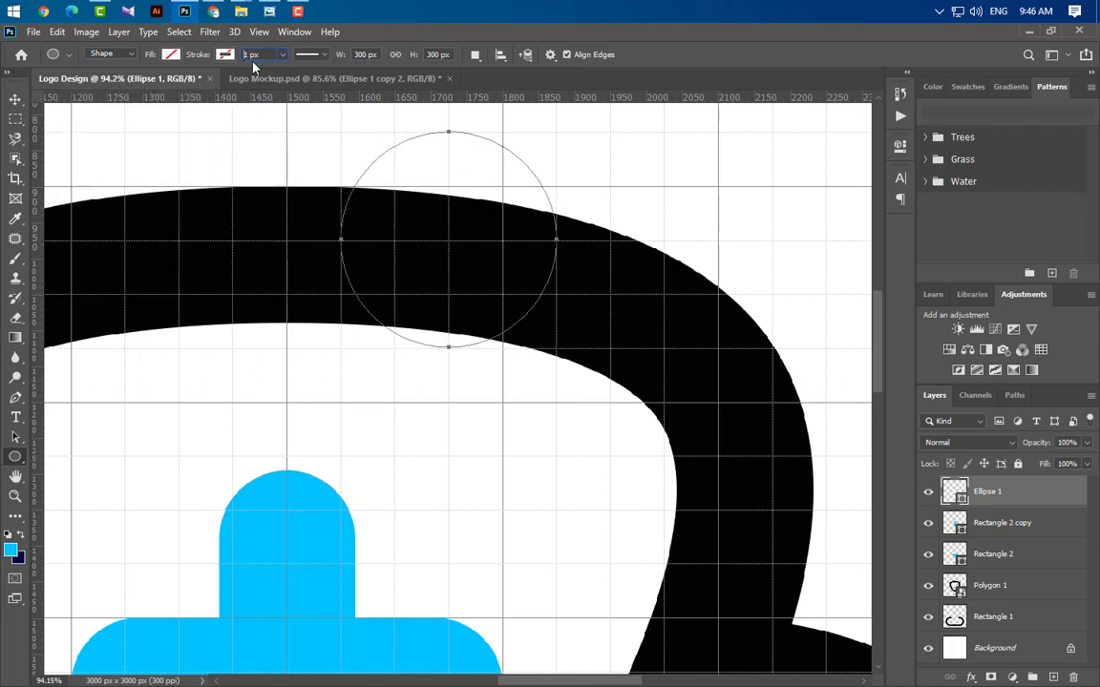
type("95")
key("Return")
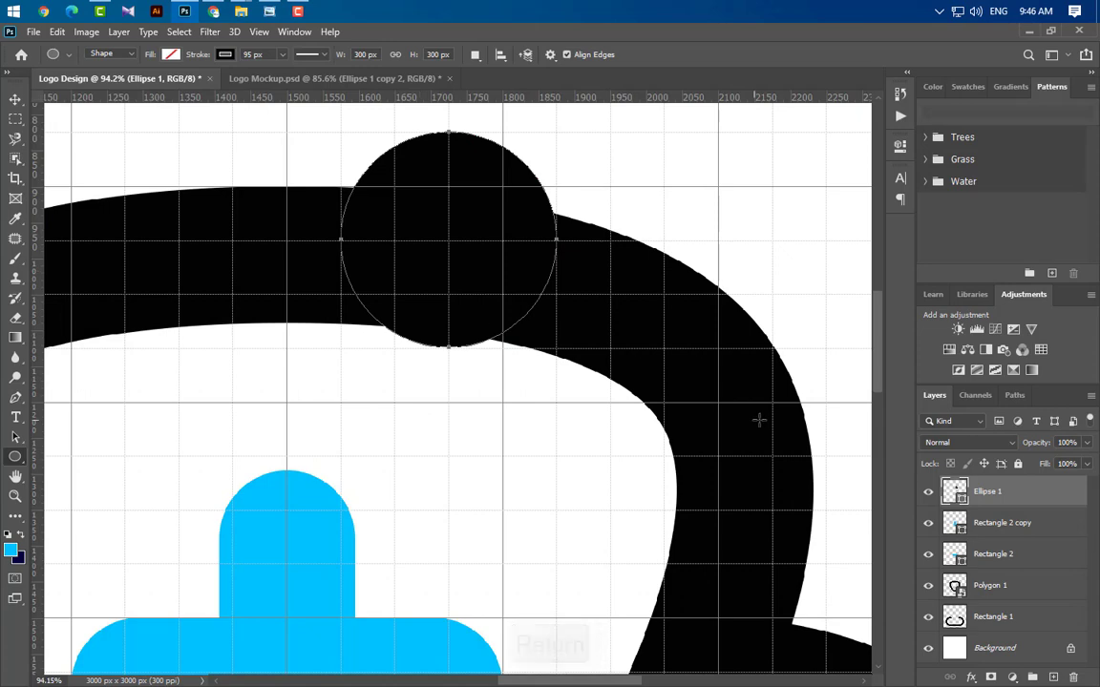
Convert the Ellipse 1 layer to a smart object and rasterize it.
right_click(1003, 507)
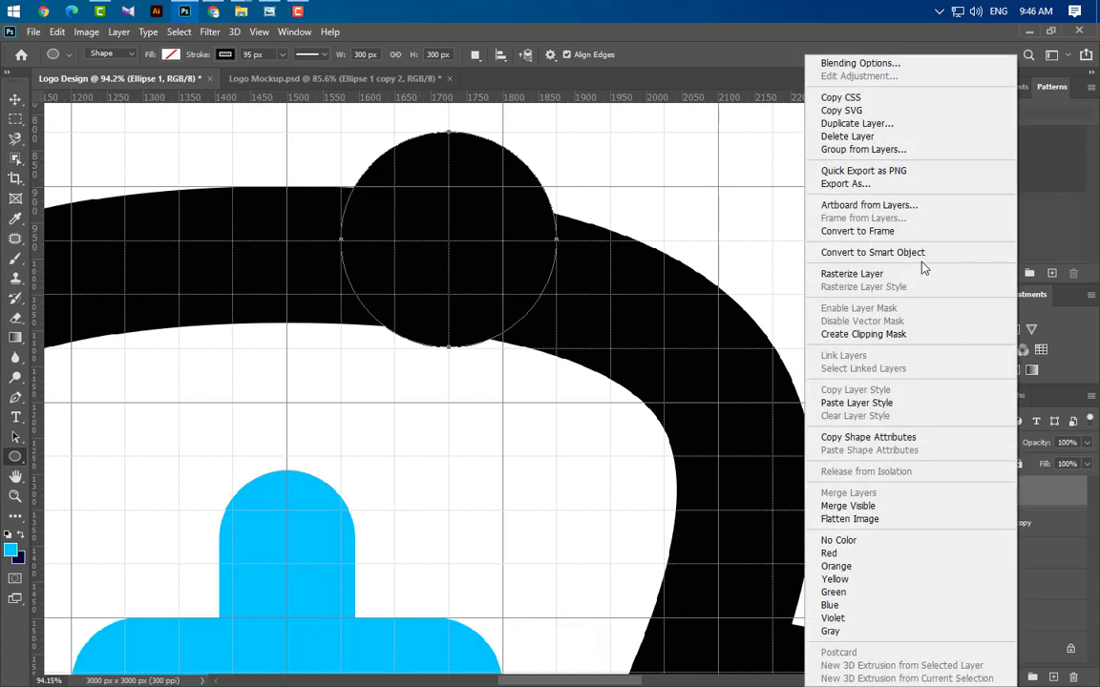
left_click(828, 232)
right_click(1034, 502)
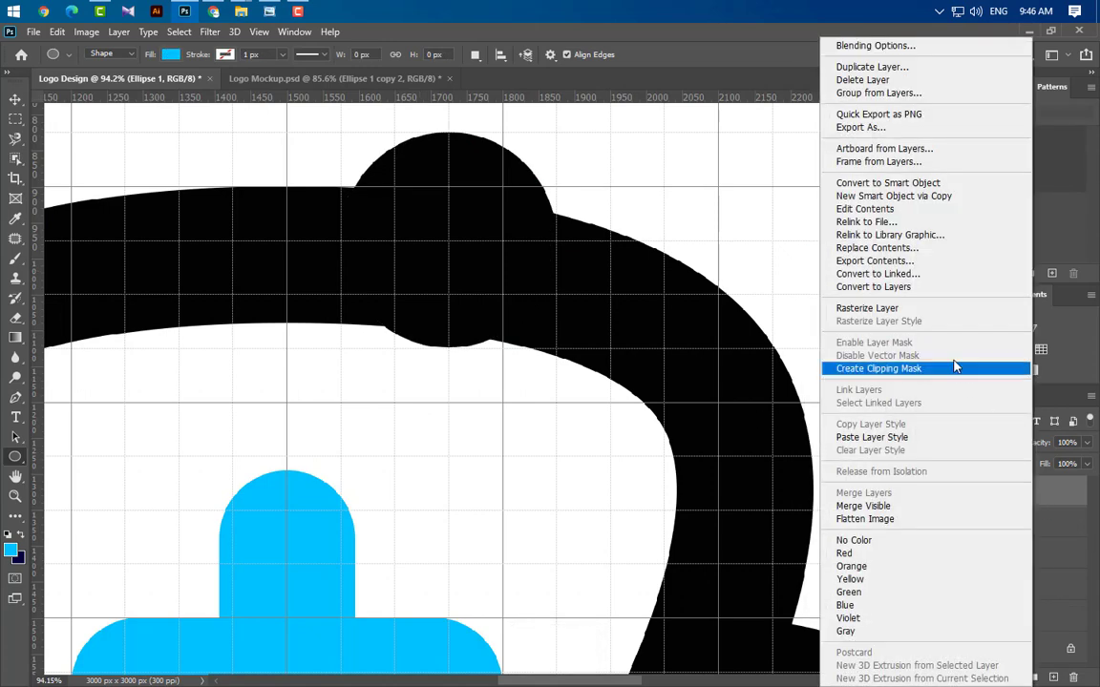
left_click(897, 308)
Move the ring along the triangle's upper bar so its centre sits at about X 1800 px, Y 1015 px.
key("ctrl+t")
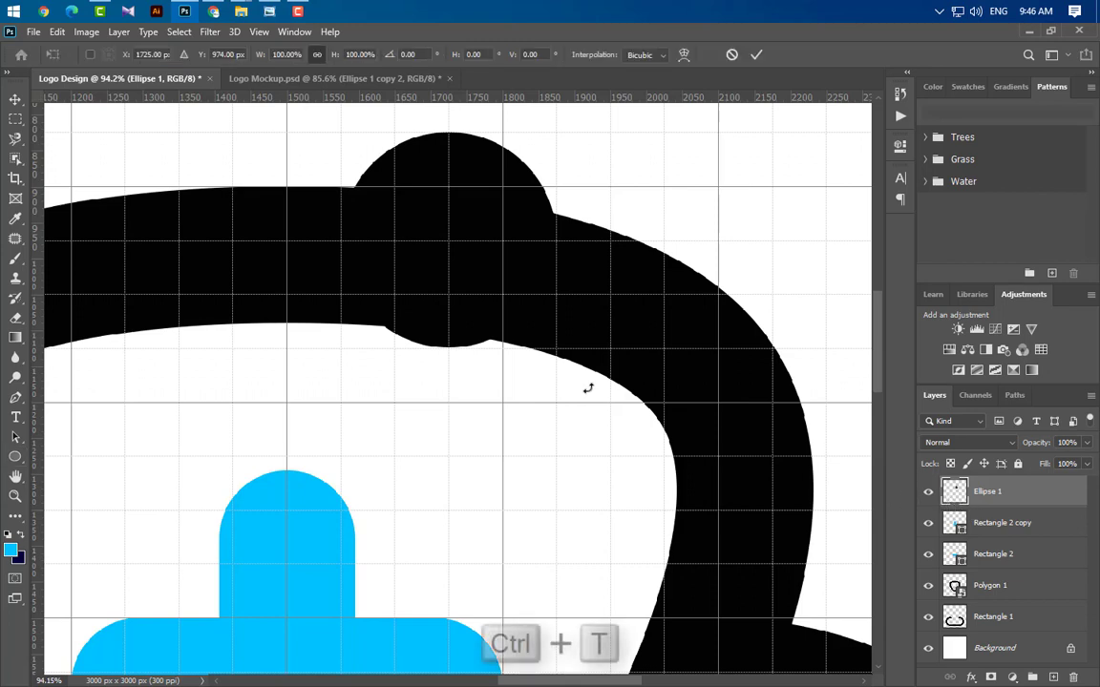
left_click_drag(472, 258, 523, 291)
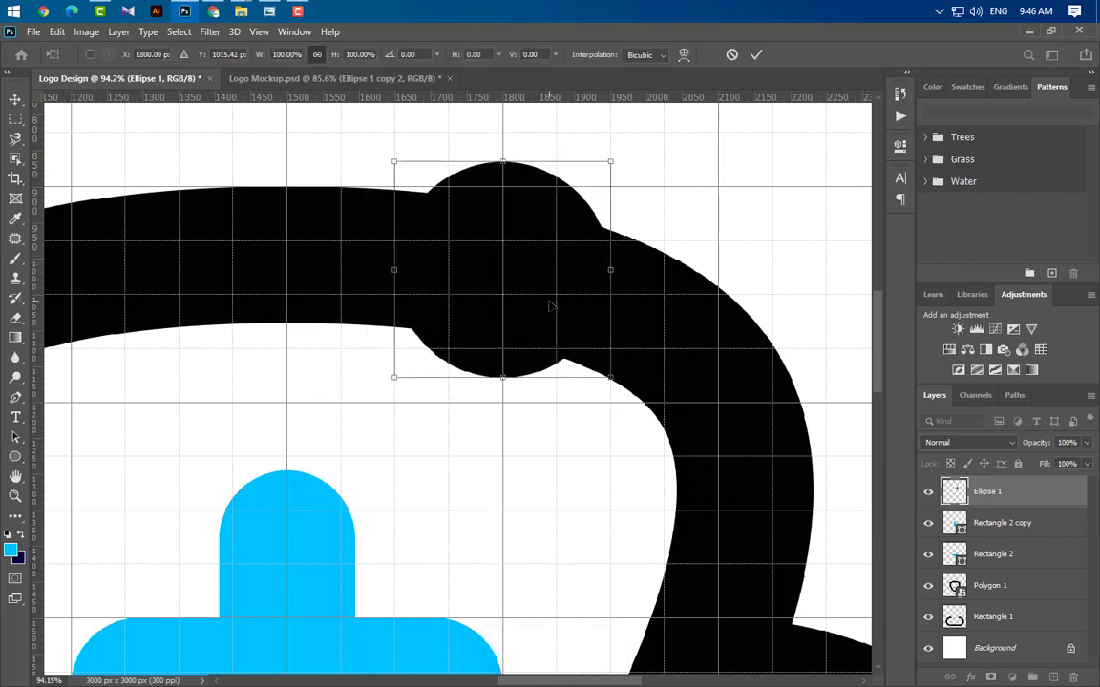
left_click(756, 54)
Duplicate the ring 600 px to the left at the same height, centred at X 1200 px.
scroll(841, 470, "down", 2)
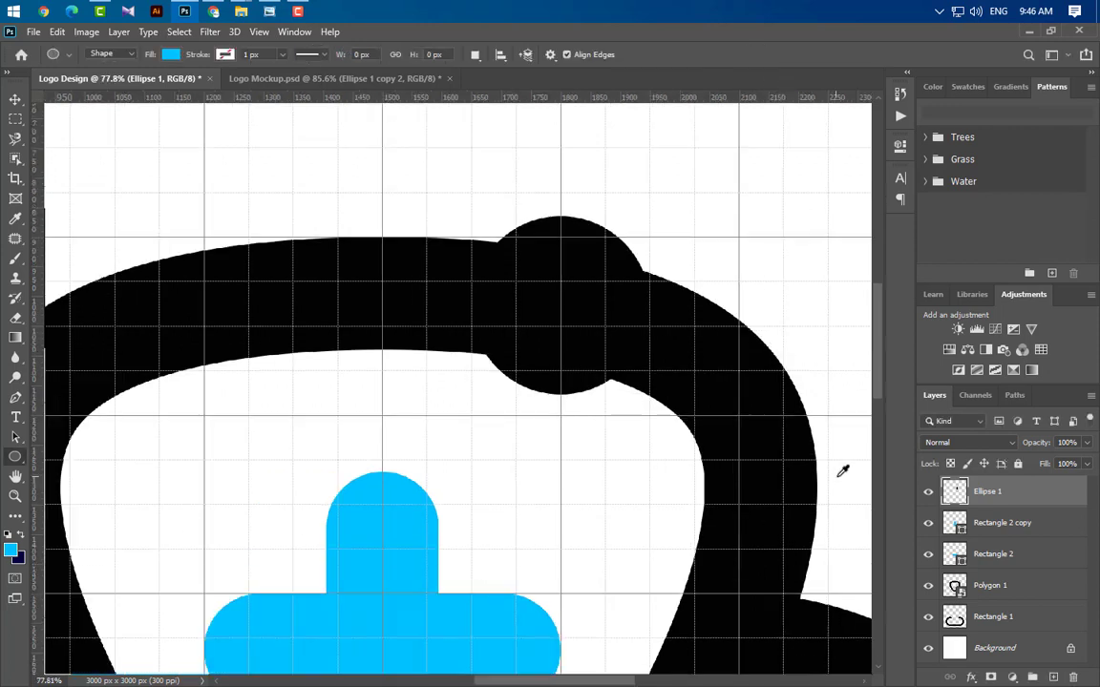
left_click(7, 98)
left_click_drag(596, 238, 240, 216)
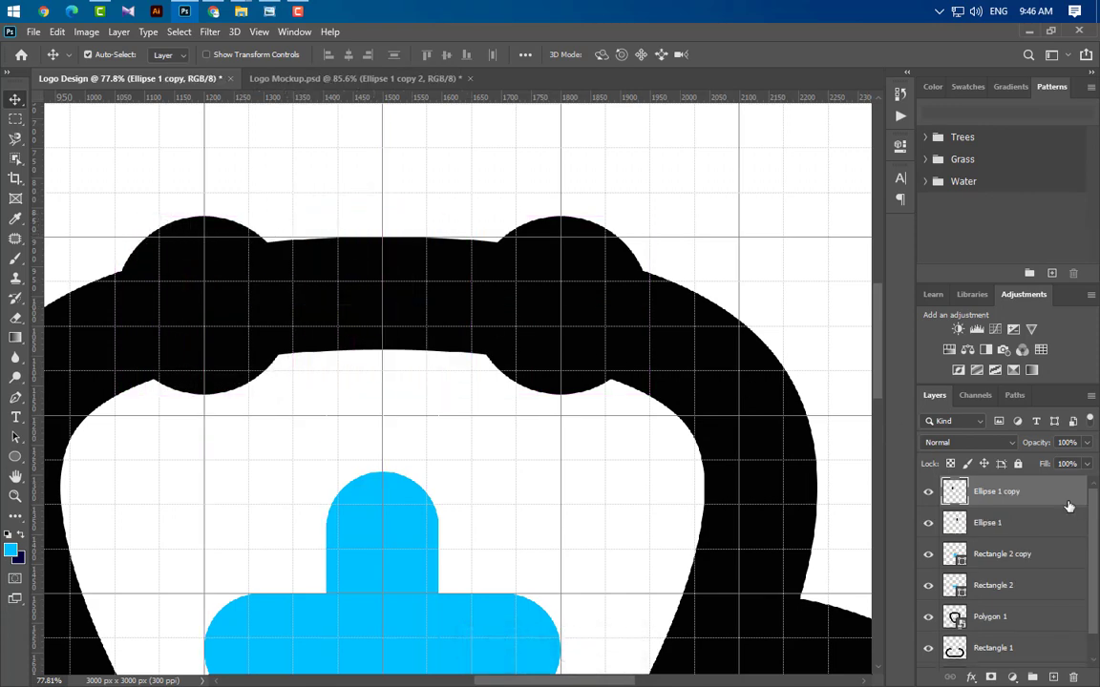
Load the Ellipse 1 copy outline as a selection and invert it.
left_click(957, 495, "ctrl")
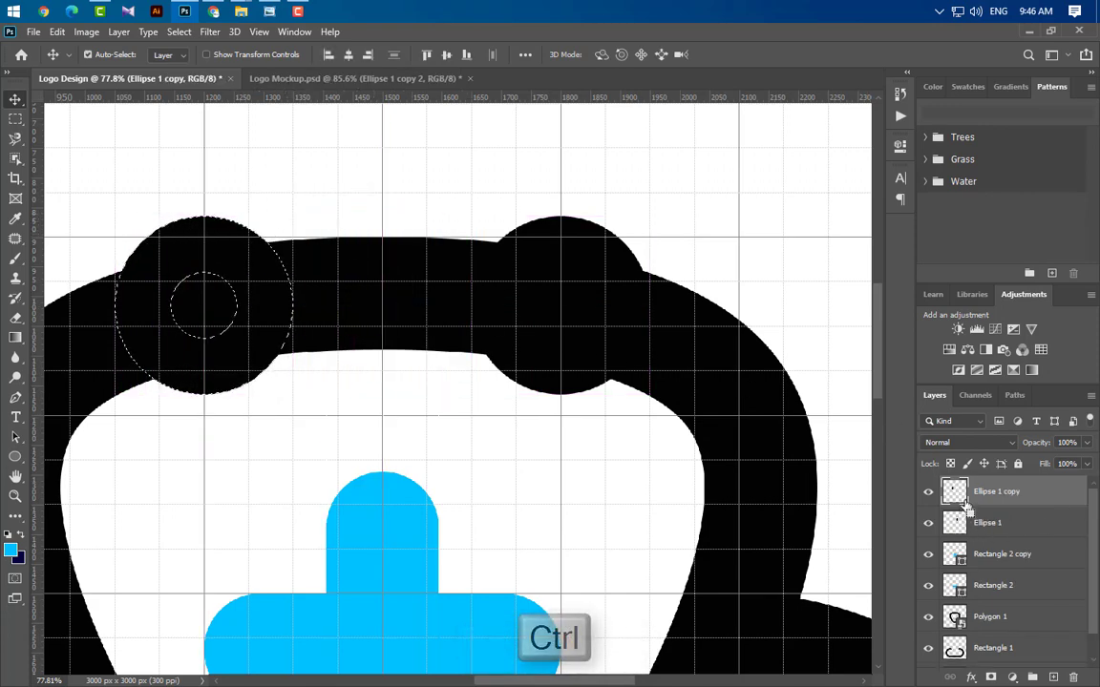
left_click(178, 31)
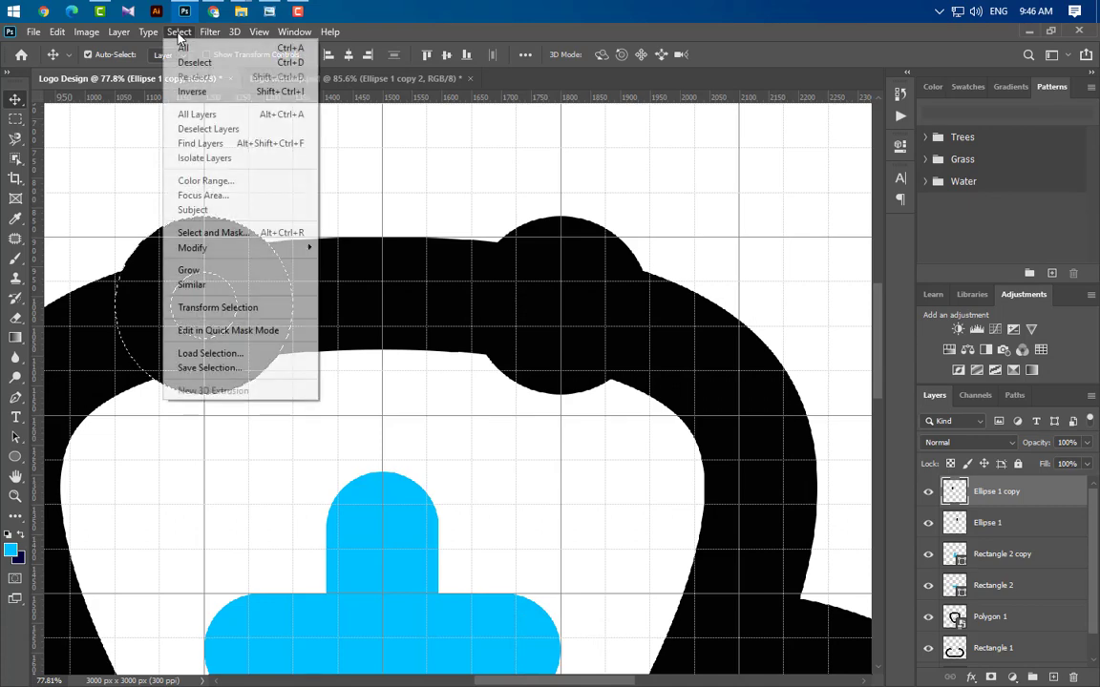
left_click(192, 90)
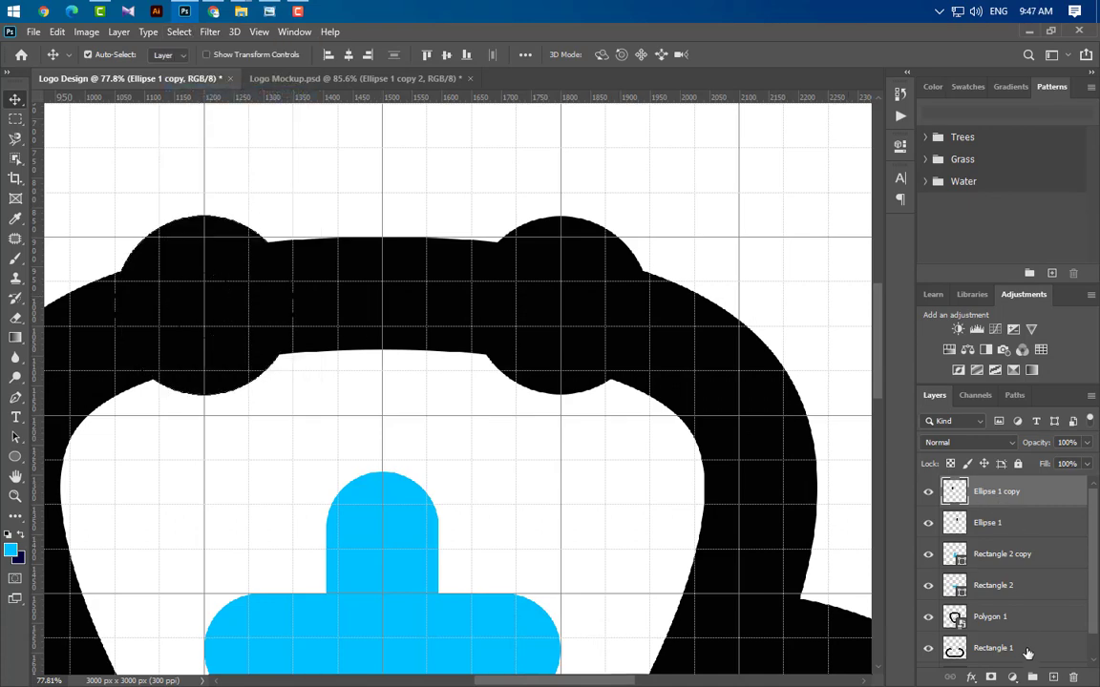
Rasterize Polygon 1 and erase its parts inside the left ring's hole and right of that ring with a 200 px Eraser.
right_click(1023, 619)
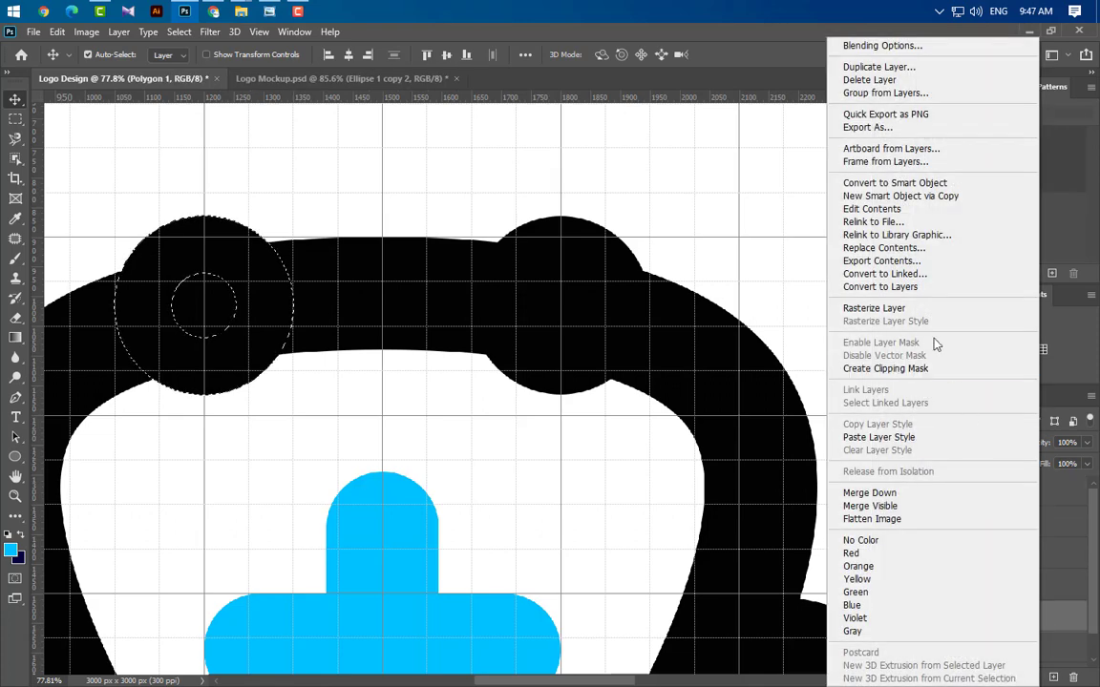
left_click(840, 307)
left_click(14, 319)
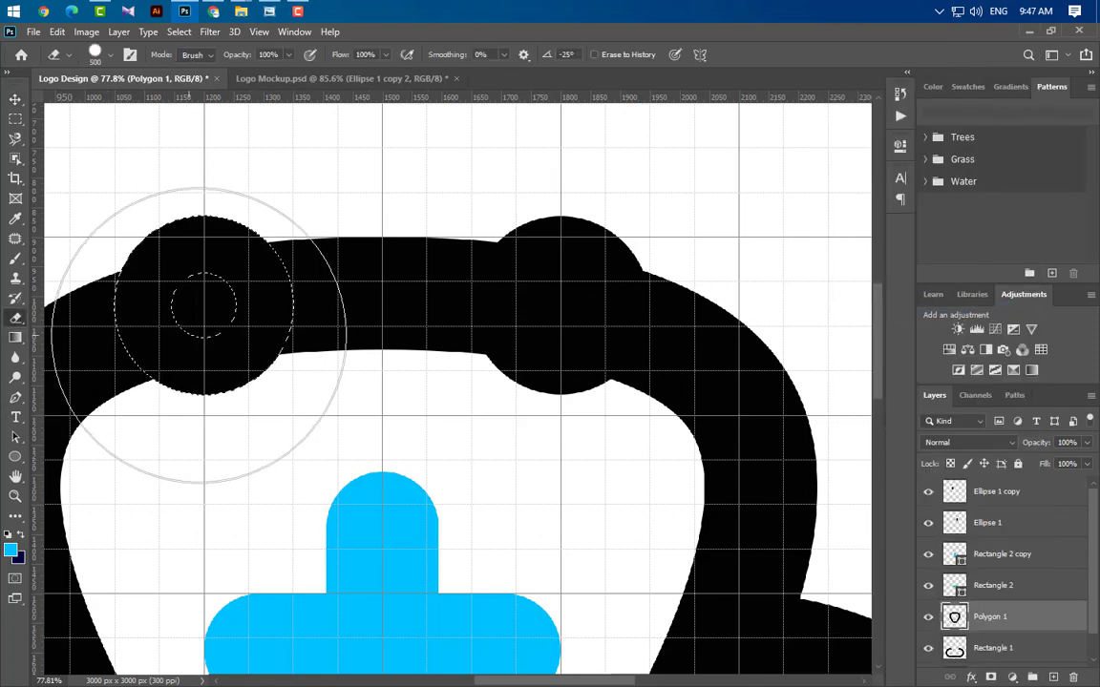
key("bracketleft")
key("bracketleft")
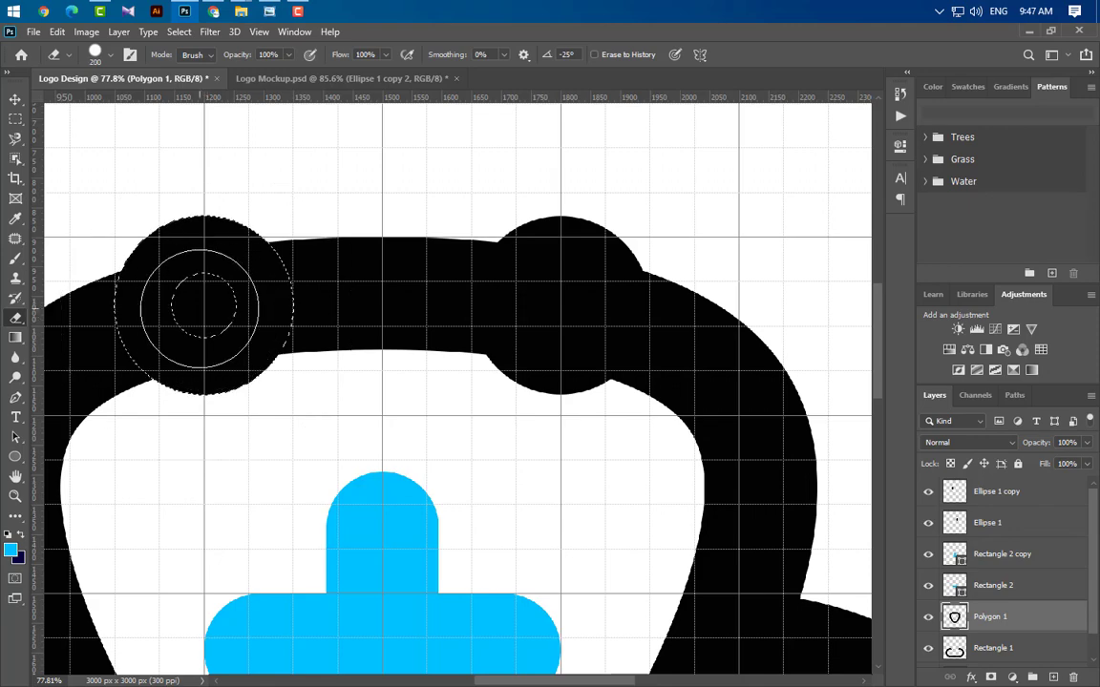
mouse_move(270, 271)
left_mouse_down()
mouse_move(317, 297)
mouse_move(327, 358)
mouse_move(320, 289)
mouse_move(332, 229)
mouse_move(360, 354)
mouse_move(367, 229)
left_mouse_up()
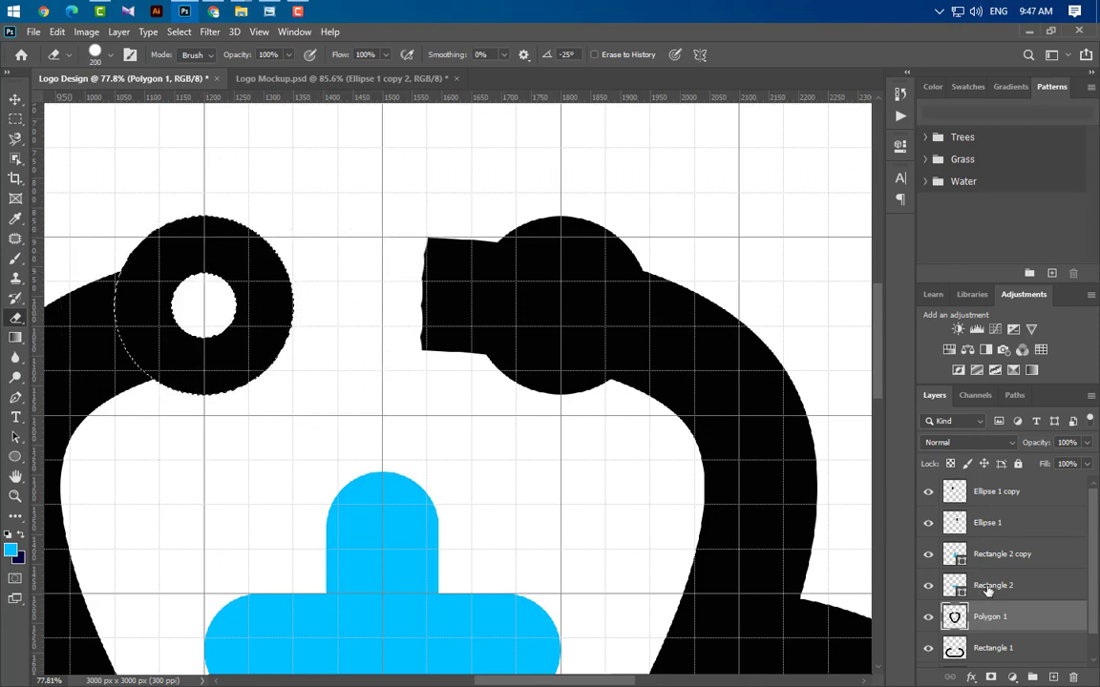
Load the Ellipse 1 outline as a selection and invert it.
left_click(958, 525, "ctrl")
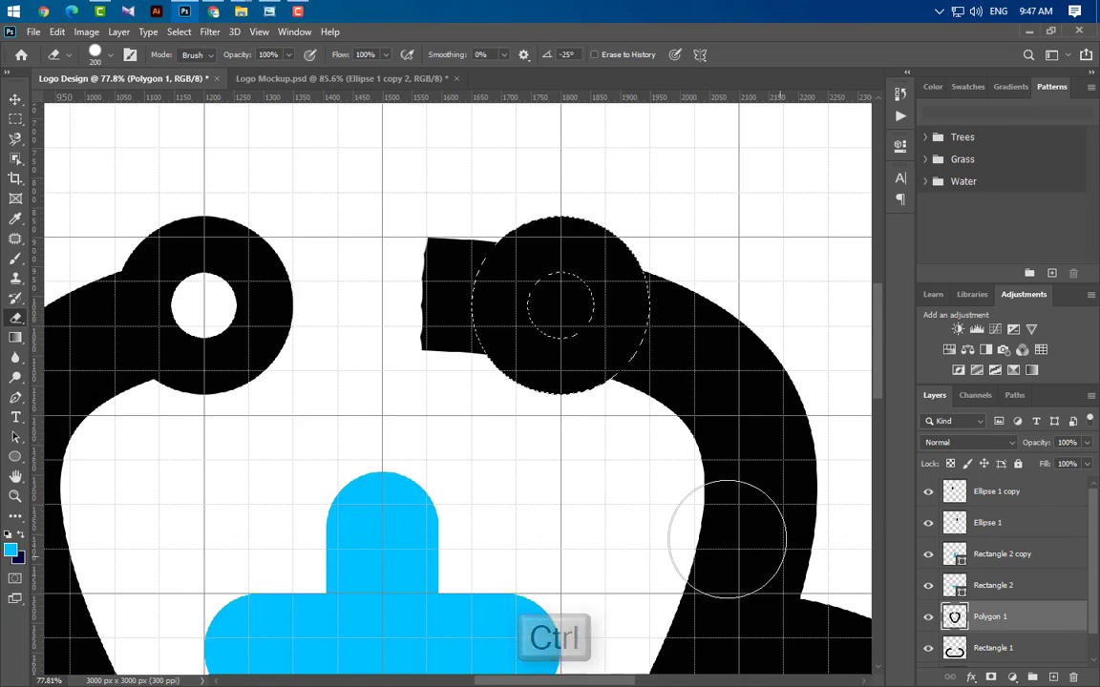
left_click(179, 31)
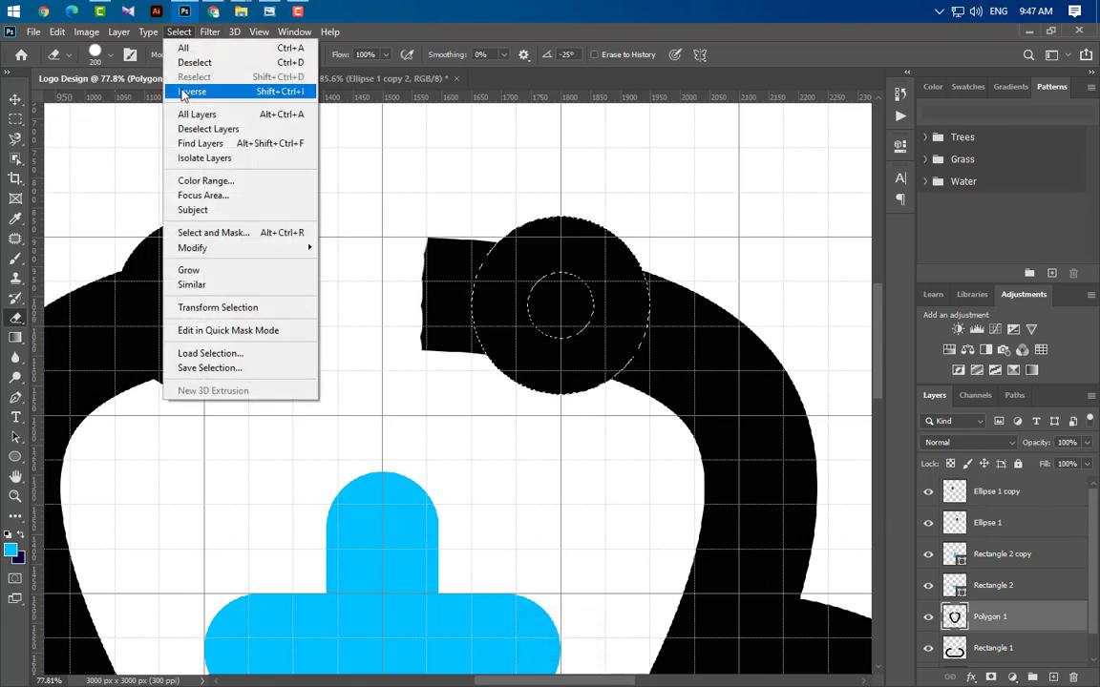
left_click(172, 91)
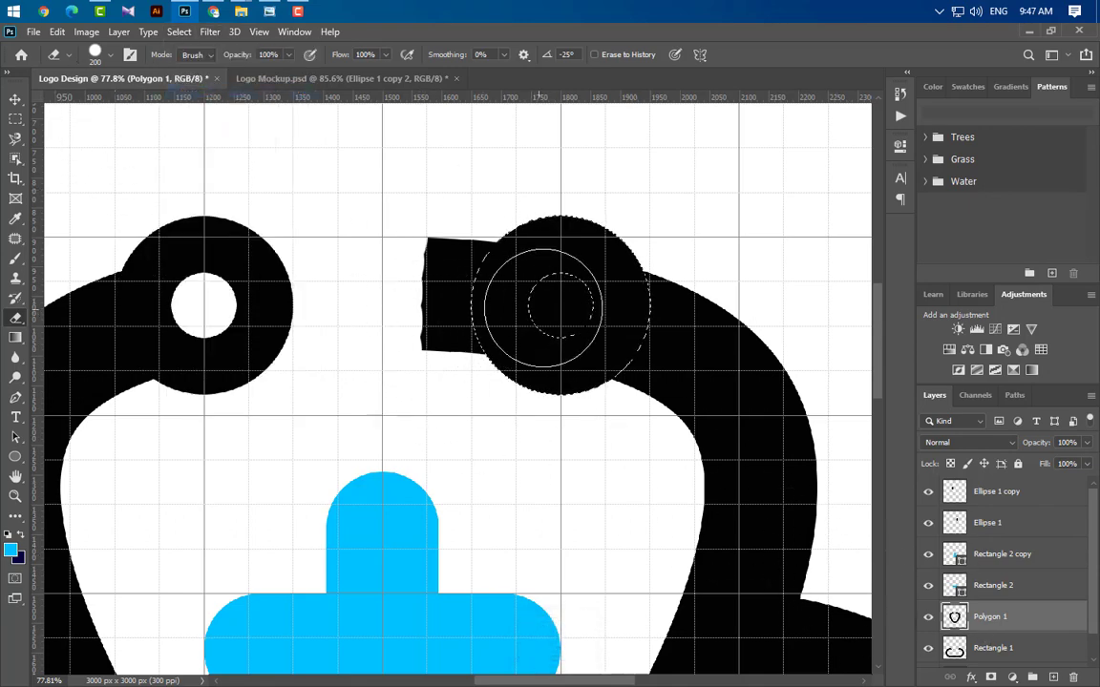
Erase Polygon 1 inside the right ring's hole and the bar remnant left of that ring, and deselect.
left_click(537, 306)
left_click(460, 277)
left_click_drag(460, 278, 422, 334)
key("ctrl+d")
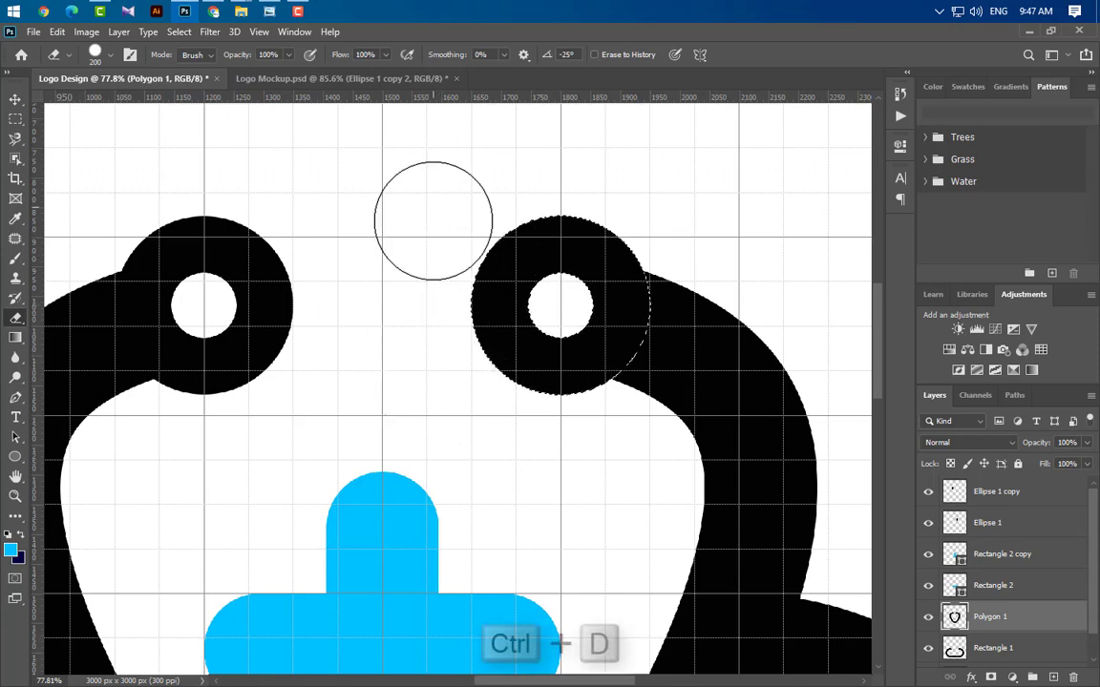
Group all layers except Background, from Ellipse 1 copy down to Rectangle 1.
scroll(437, 358, "down", 5)
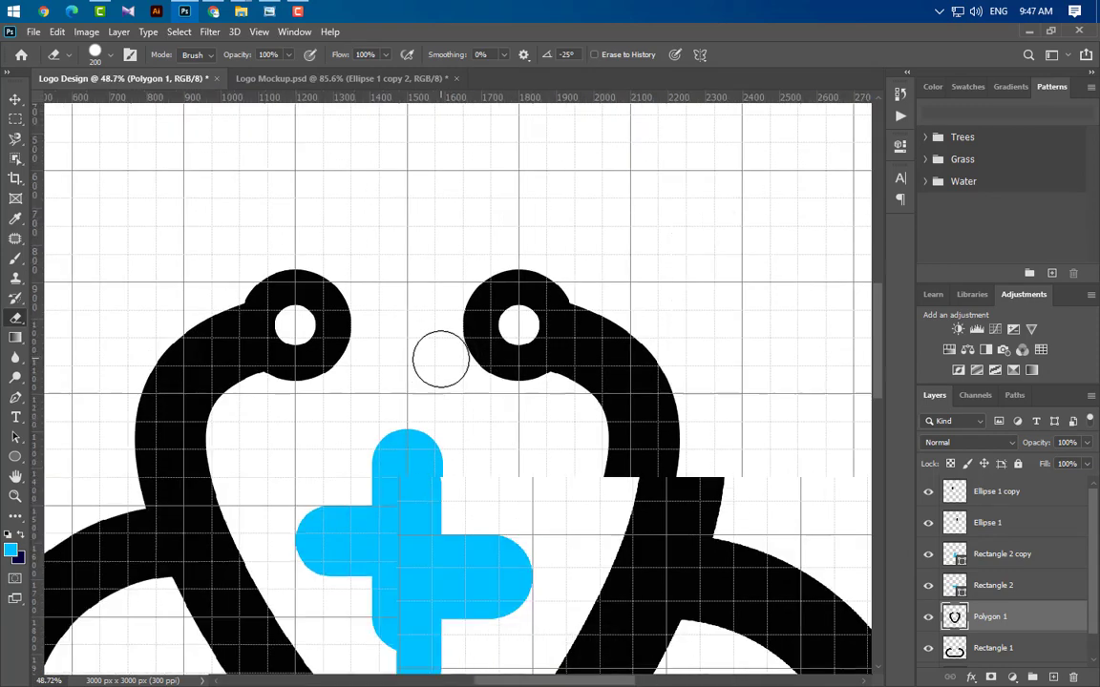
scroll(476, 573, "up", 1)
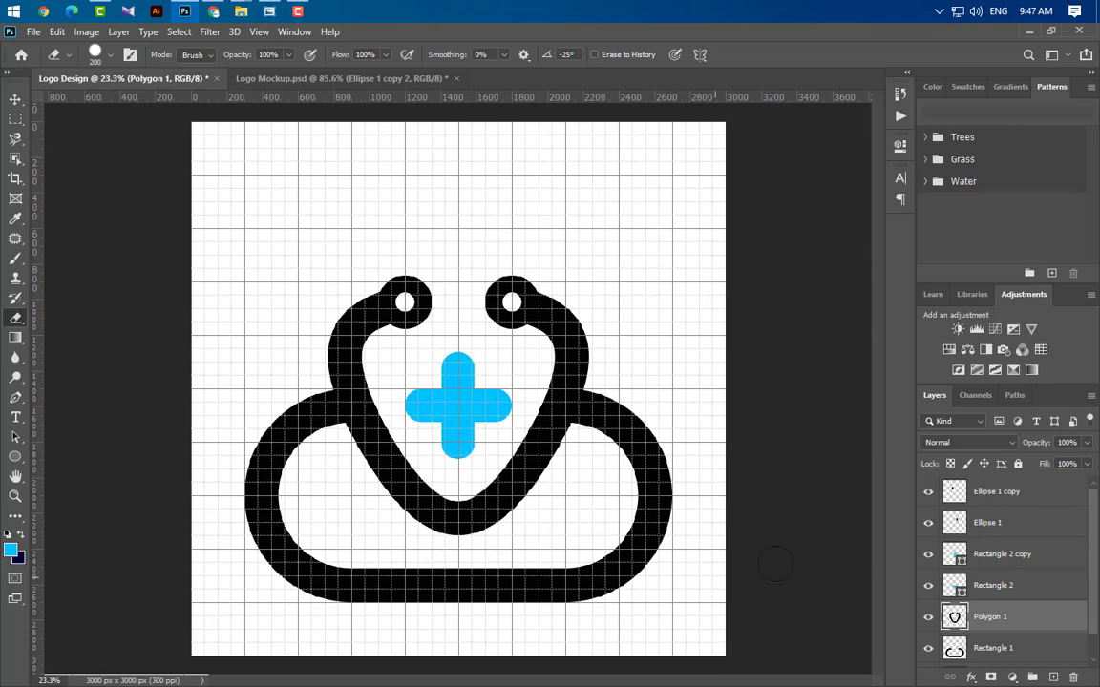
left_click(1014, 491)
left_click(1022, 523, "ctrl")
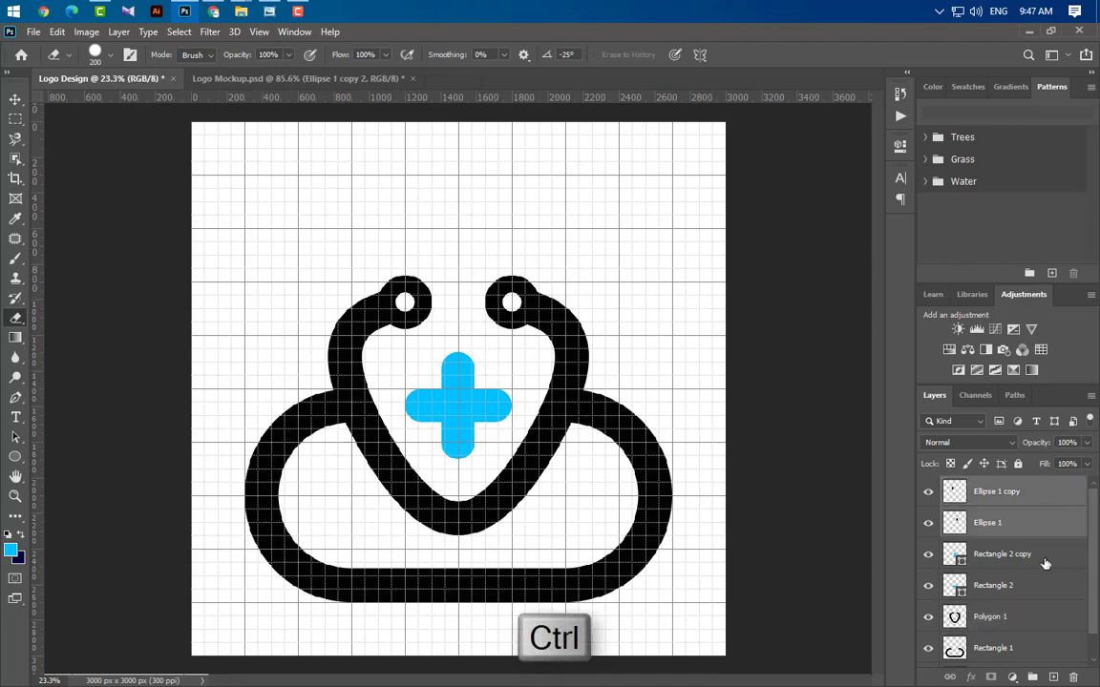
left_click(1045, 561, "ctrl")
left_click(1032, 590, "ctrl")
left_click(1029, 621, "ctrl")
left_click(1033, 651, "ctrl")
scroll(1034, 651, "down", 1)
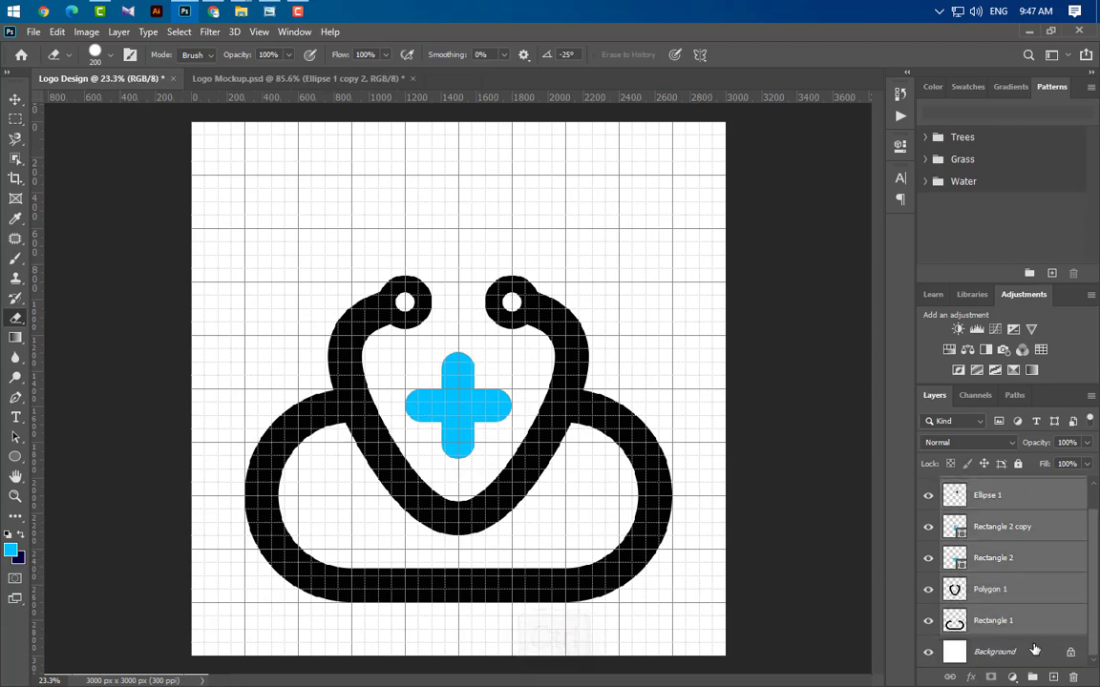
left_click(1031, 676)
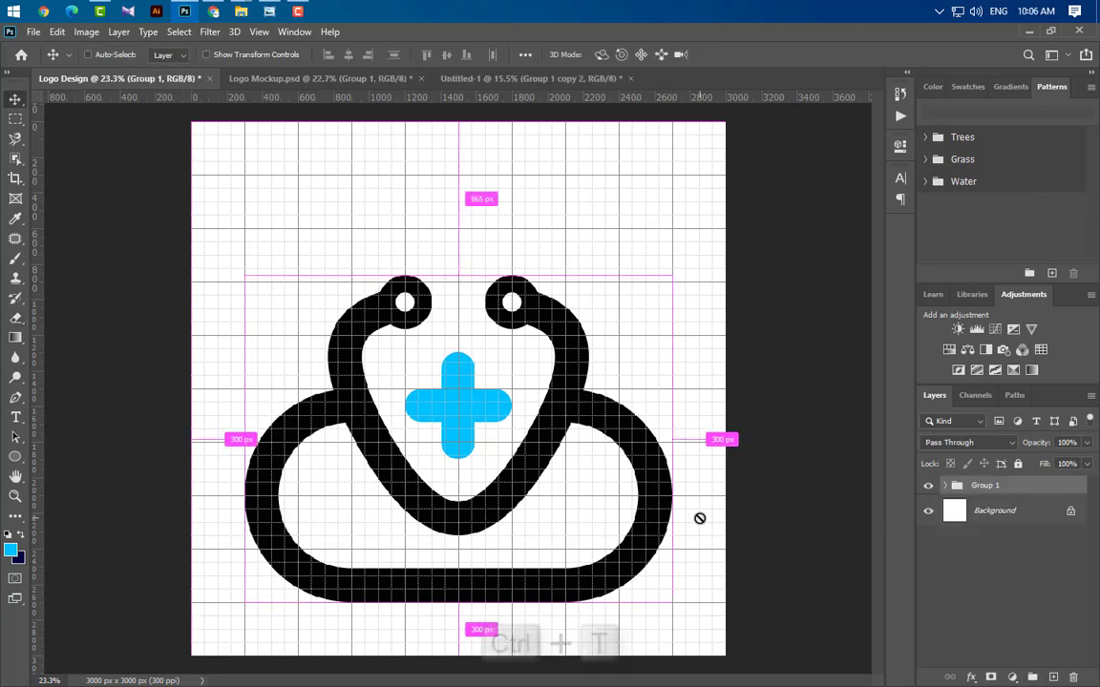
Scale Group 1 to 34.38% and place it near the canvas's left edge, centred at X 487.5 px, Y 1500 px.
key("ctrl+t")
left_click_drag(675, 446, 352, 390)
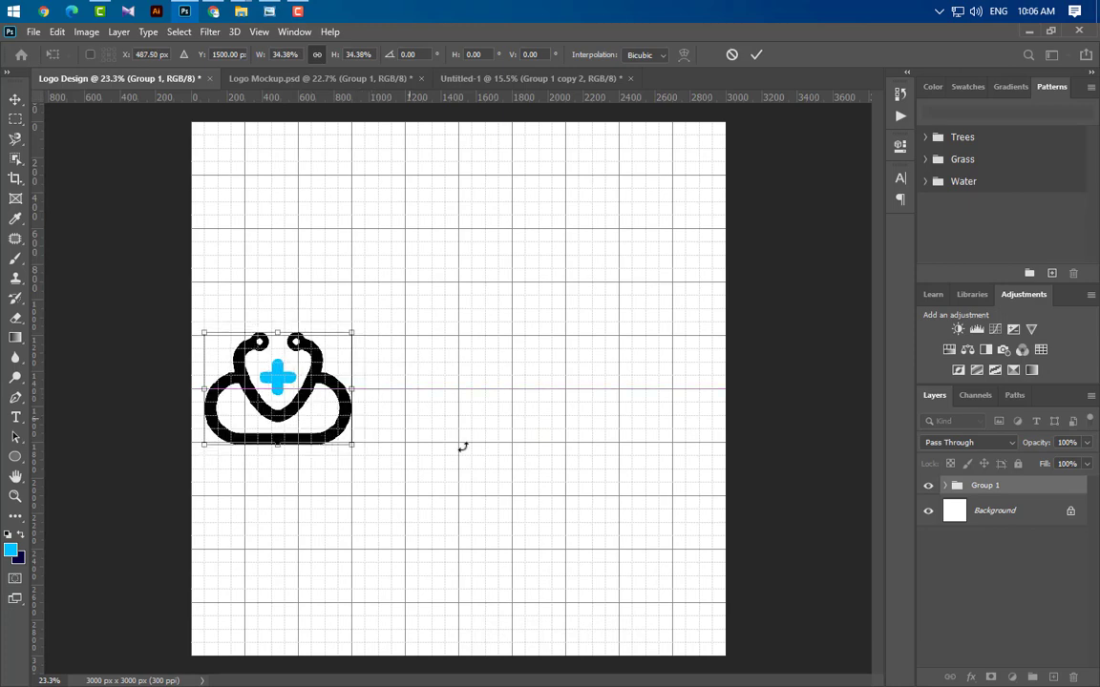
left_click(755, 56)
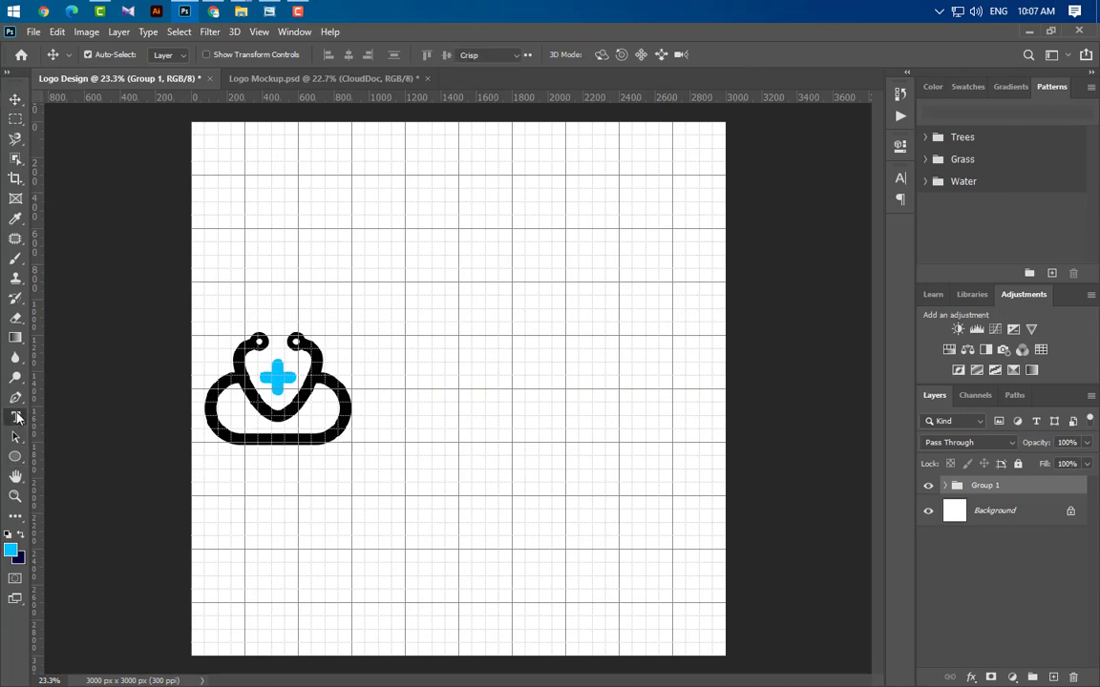
Add the text "CloudDoc" in dark navy Poppins Bold, 110 pt, to the right of the logo icon.
left_click(15, 417)
left_click(368, 429)
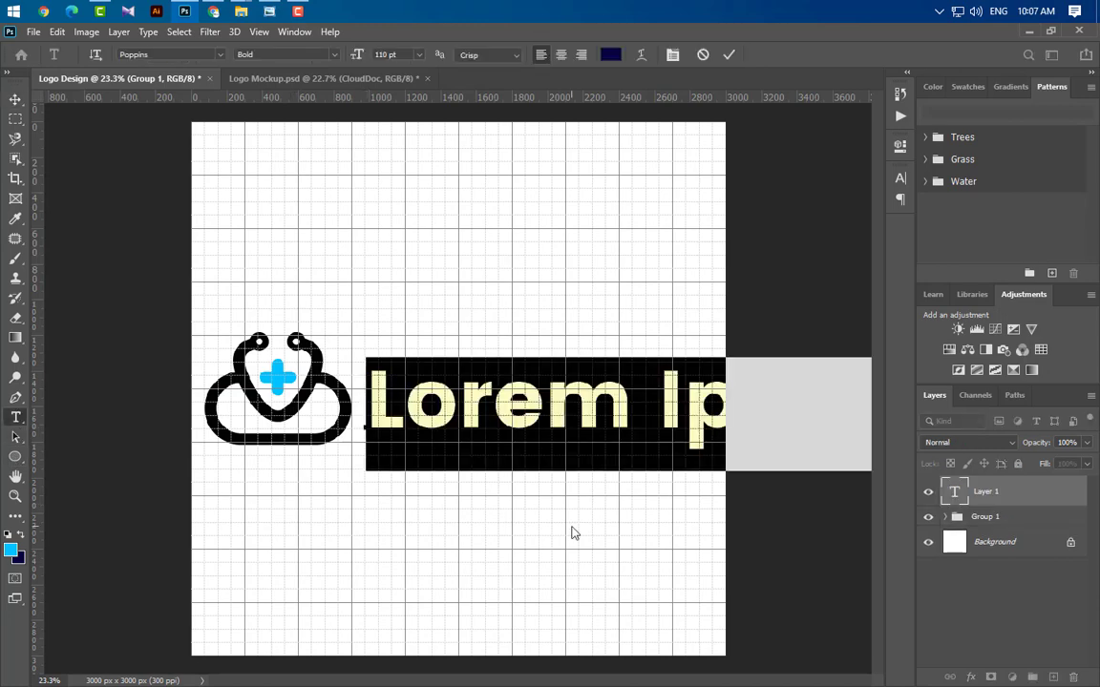
type("clou")
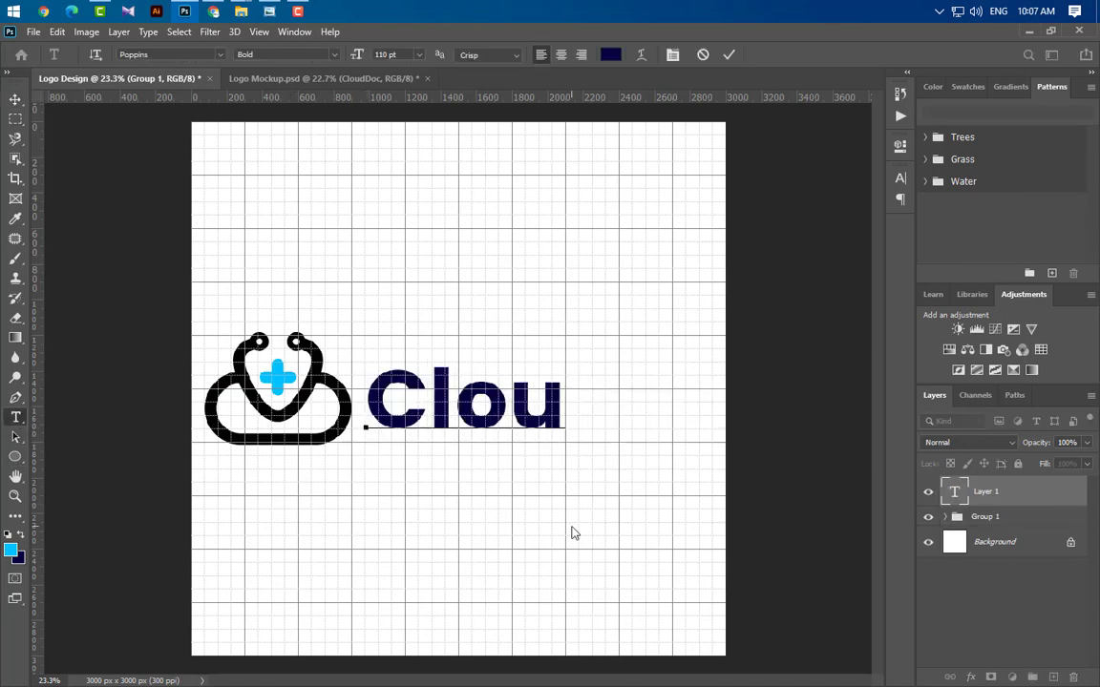
type("dDoc")
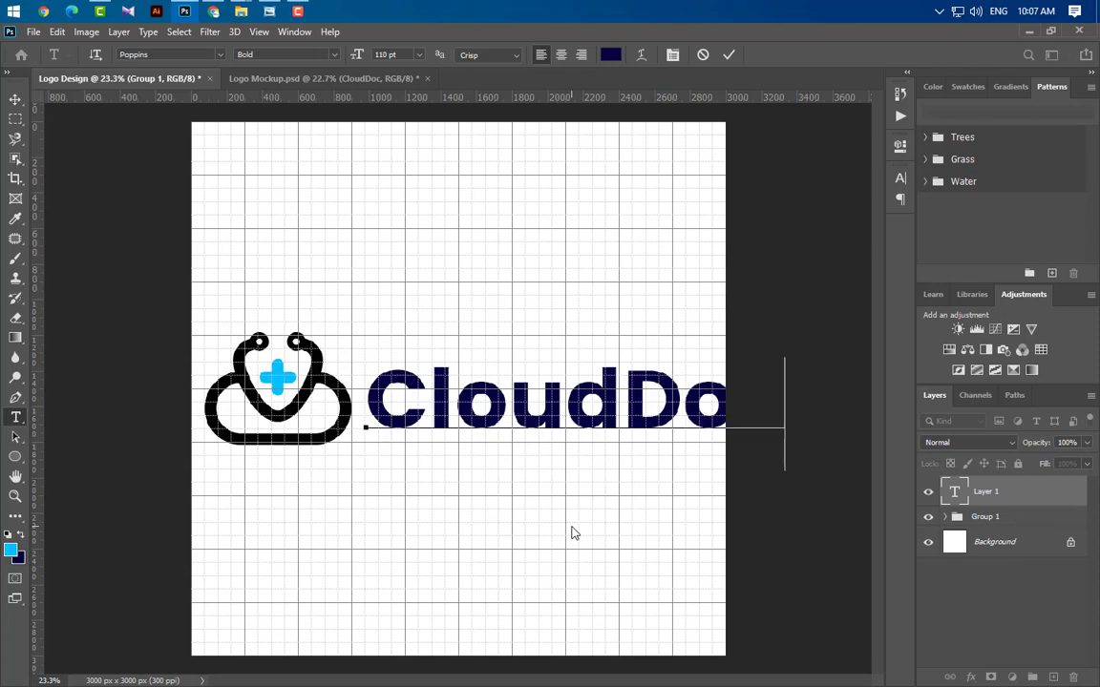
Commit the wordmark text and change the "Cloud" part to Poppins Regular, leaving "Doc" Bold.
left_click(727, 56)
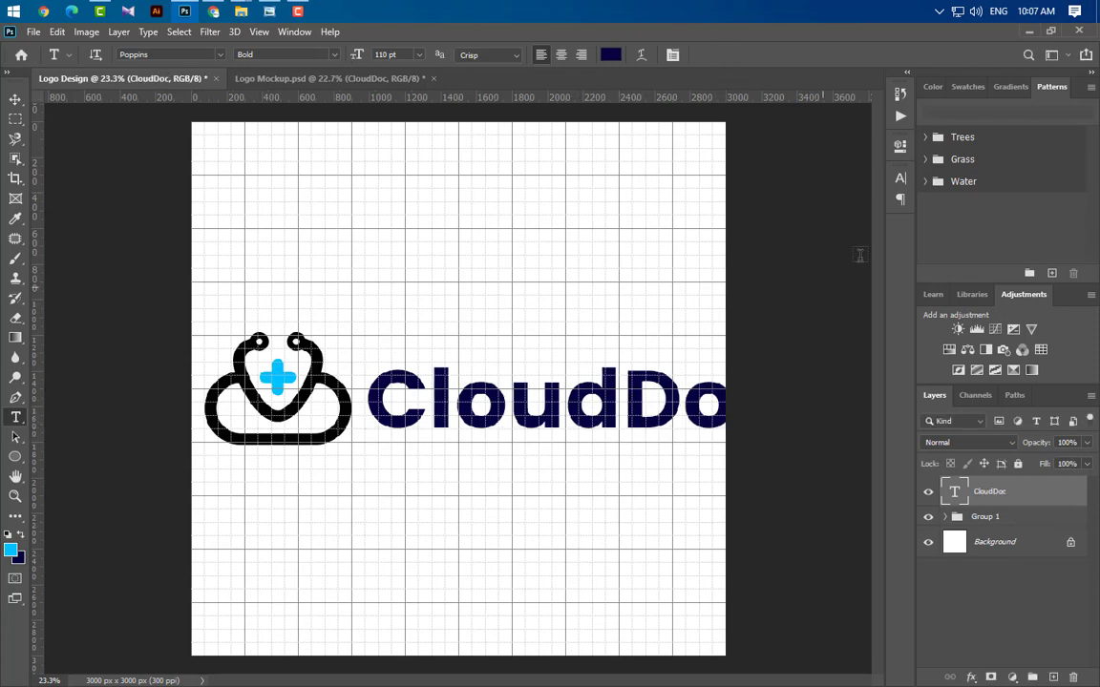
left_click(899, 180)
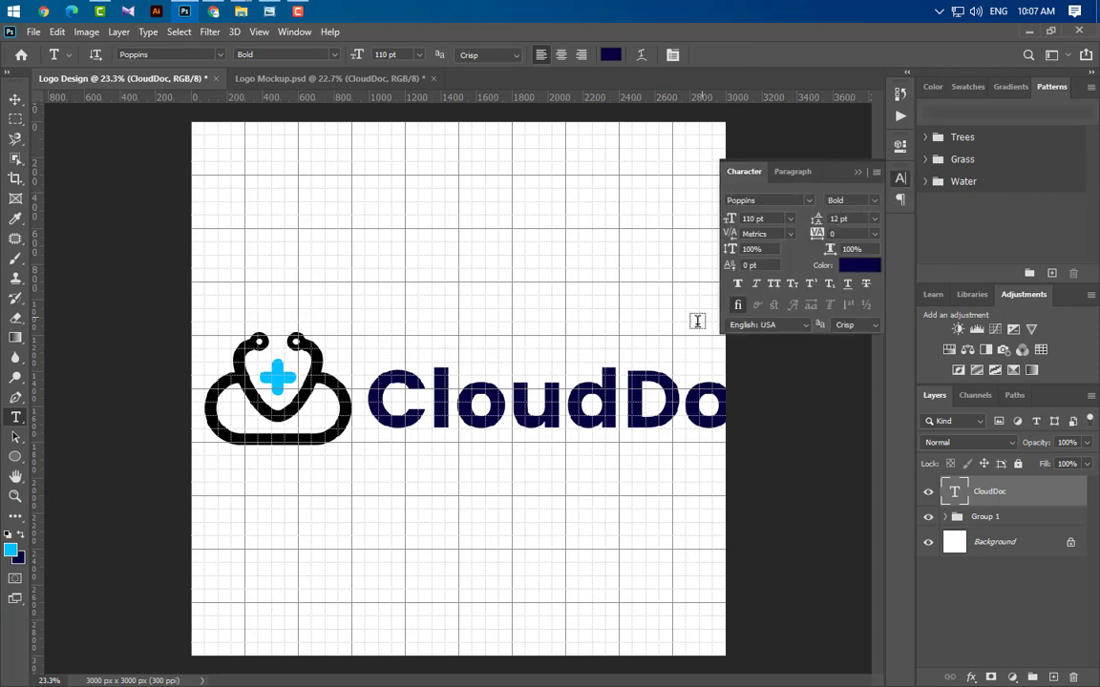
left_click_drag(618, 398, 367, 399)
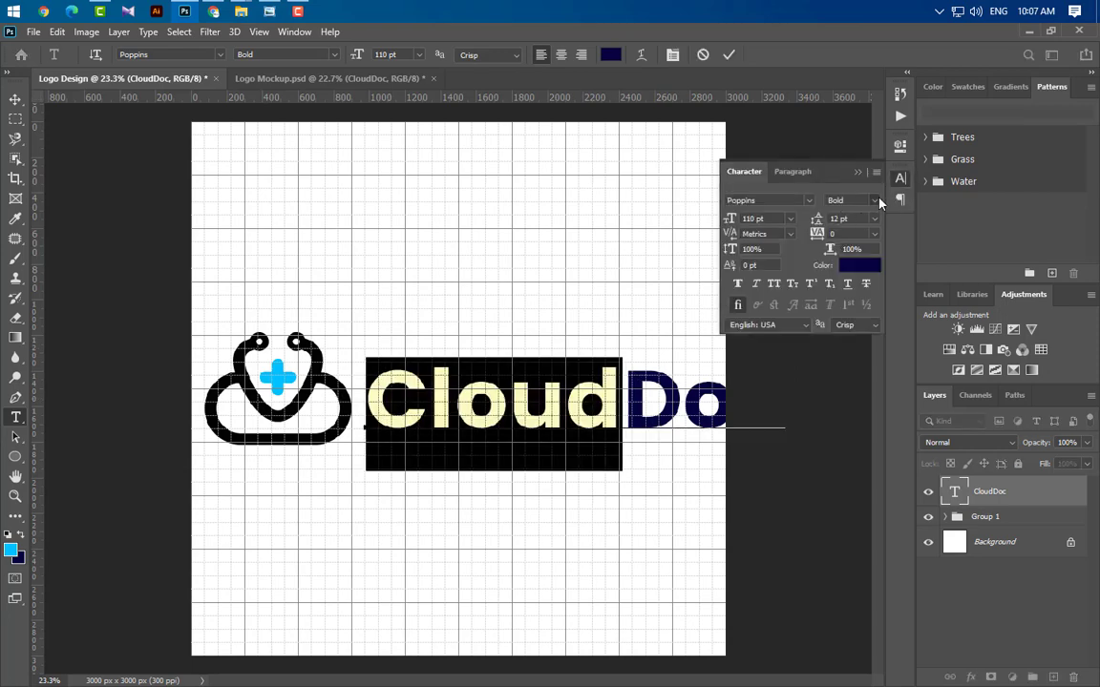
left_click(853, 201)
left_click(862, 227)
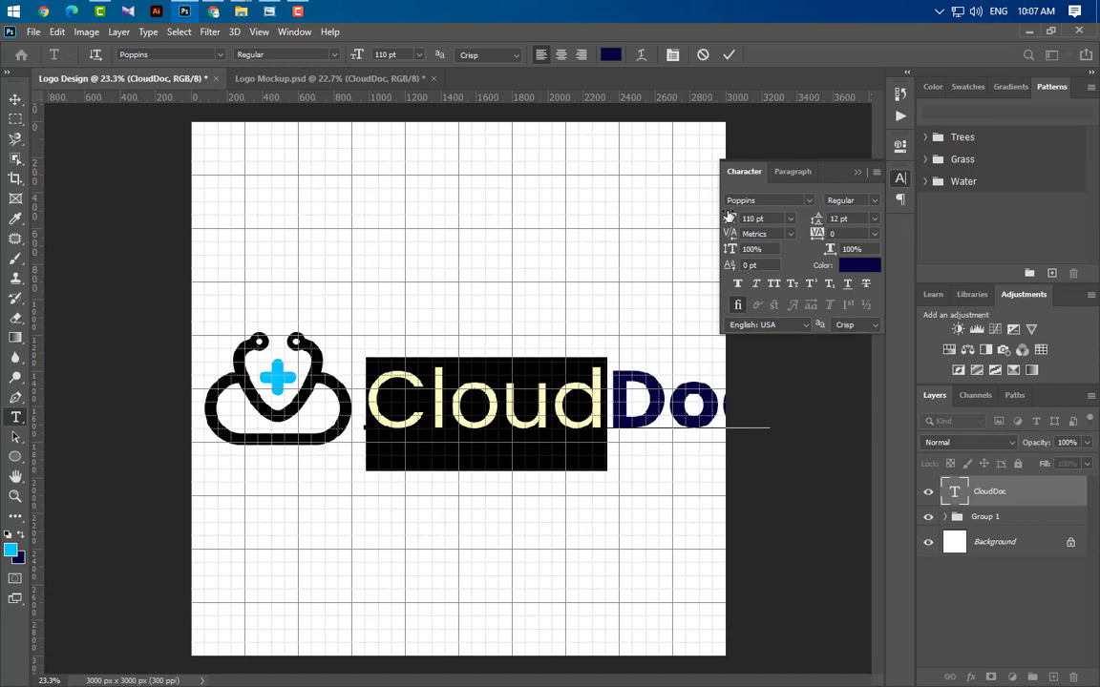
left_click(728, 56)
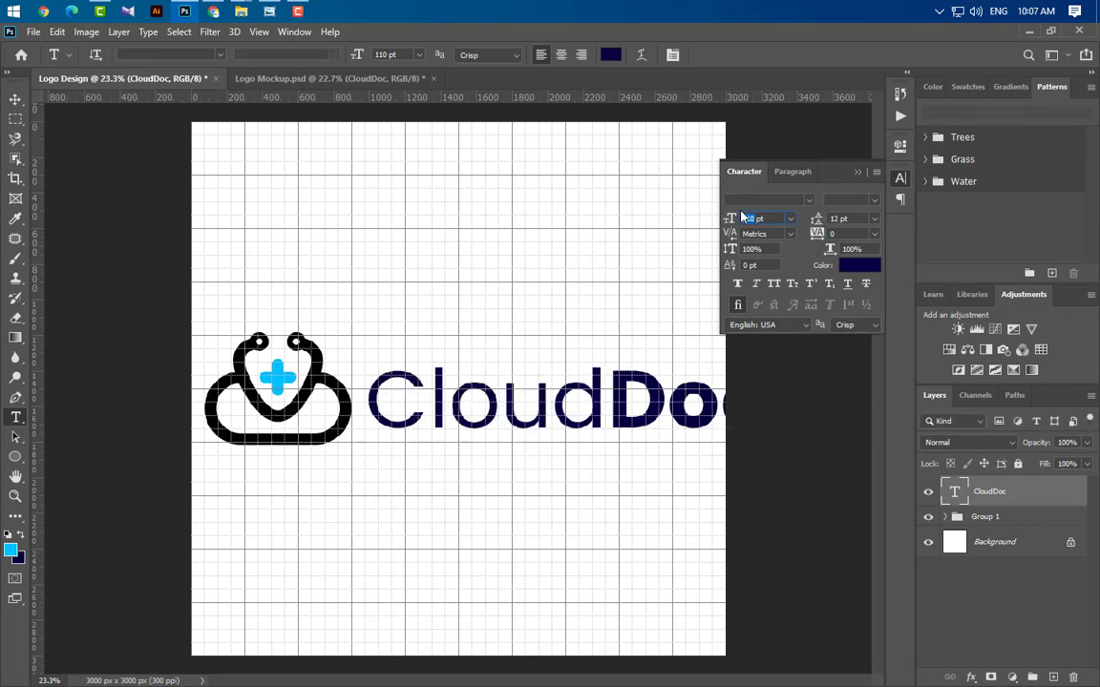
Set the CloudDoc text size to 92 pt, nudge it slightly right and scale it up to about 95.67 pt.
key("Return")
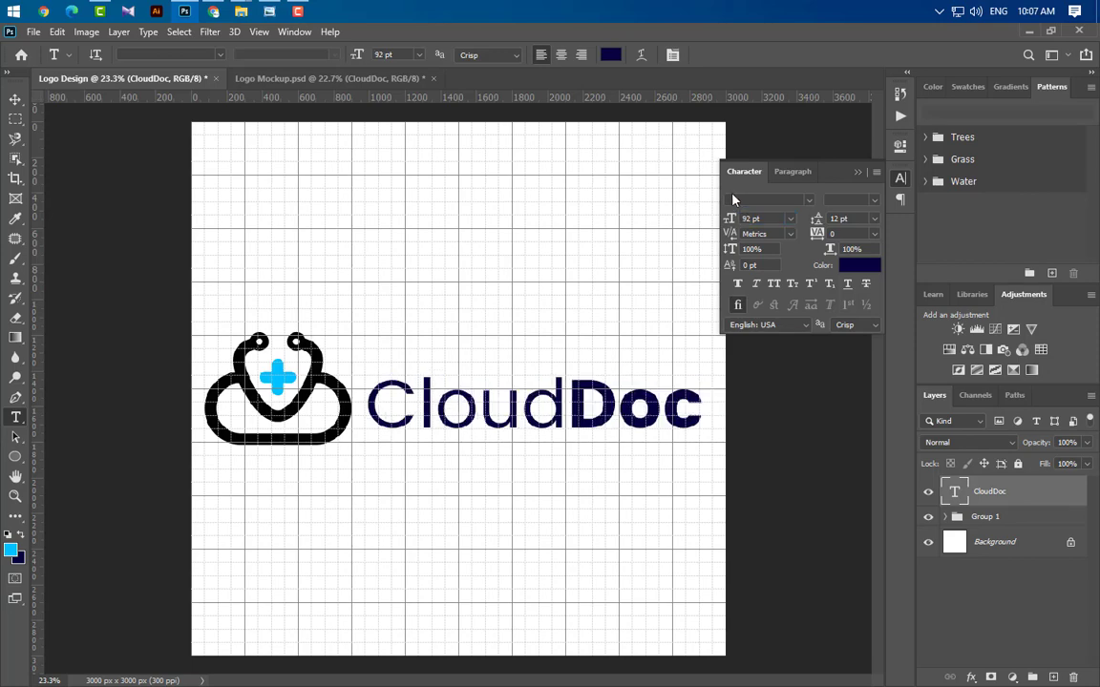
left_click(857, 173)
key("ctrl+t")
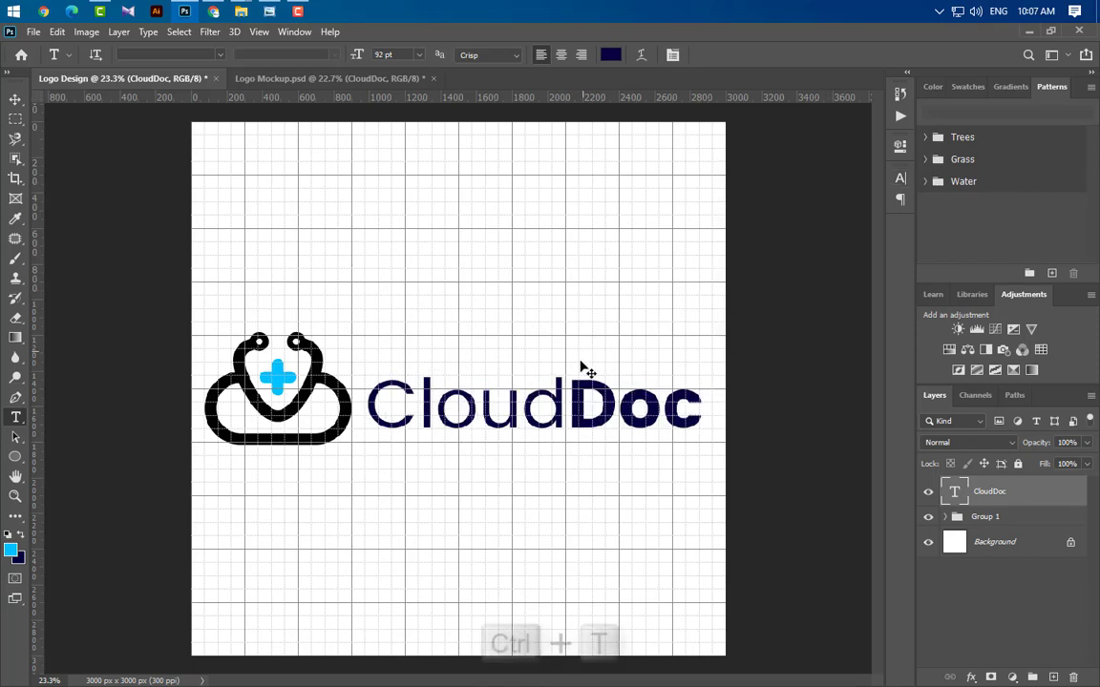
key("Right")
key("Right")
key("Right")
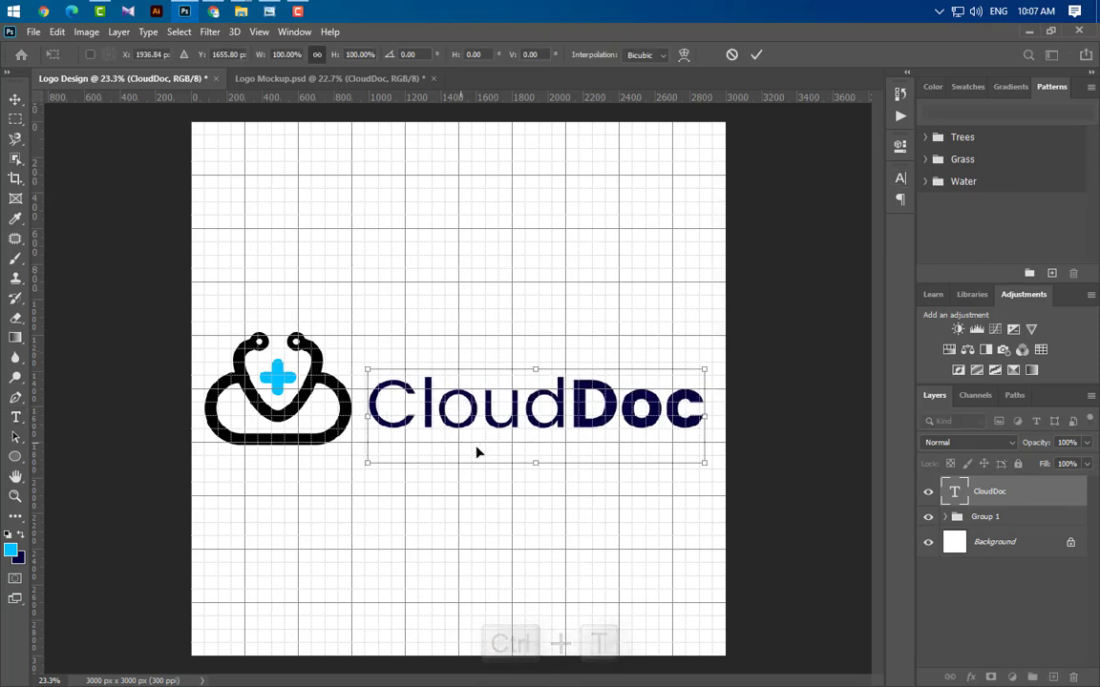
left_click_drag(706, 416, 719, 416)
left_click(754, 56)
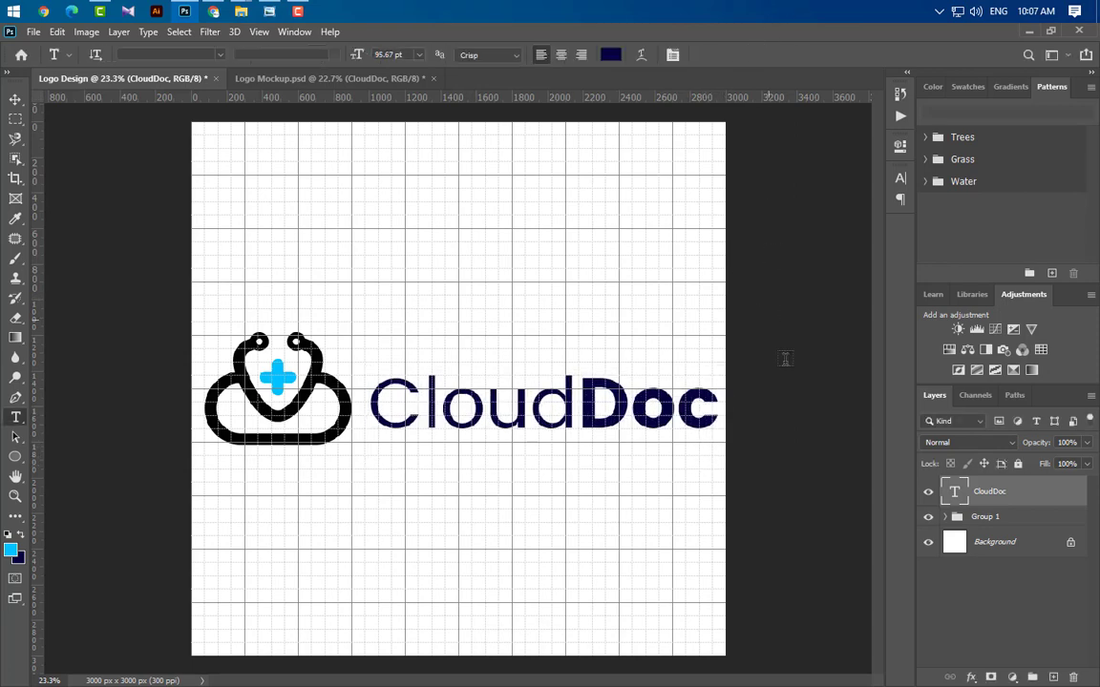
Duplicate Group 1, hide the original group, and convert Group 1 copy to a smart object.
left_click(1019, 525)
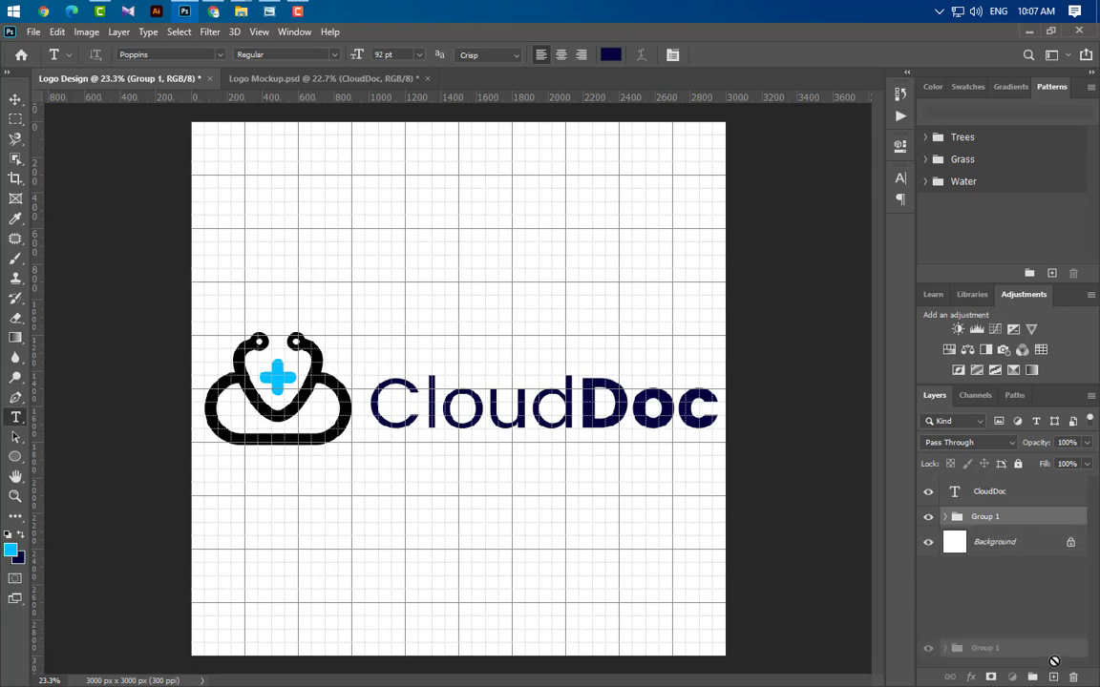
key("ctrl+j")
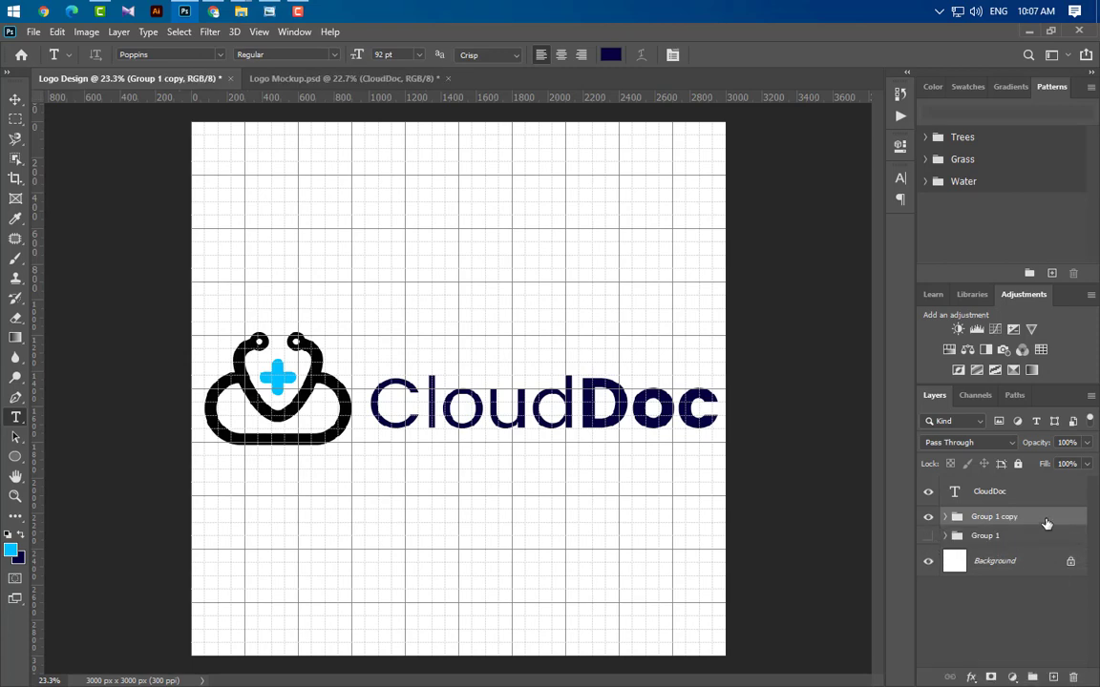
right_click(1046, 524)
left_click(941, 276)
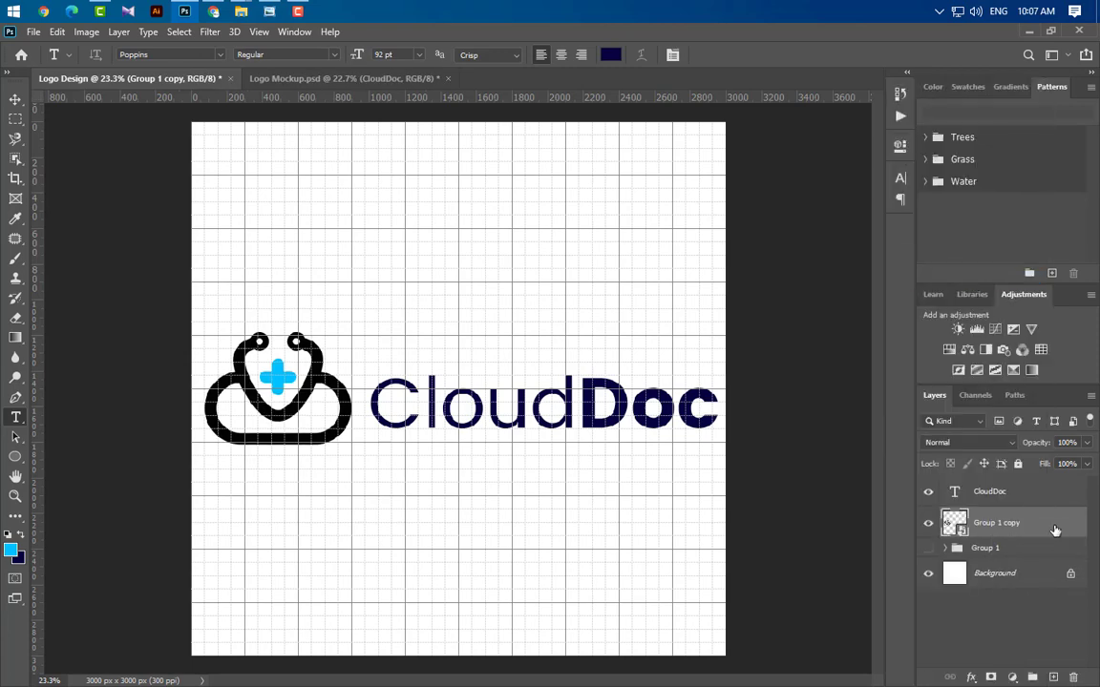
Add a Gradient Overlay to Group 1 copy with stops ffe500 at 0%, fd8087 at 34%, ff00f9 at 68% and 8200e4 at 100%.
double_click(1045, 524)
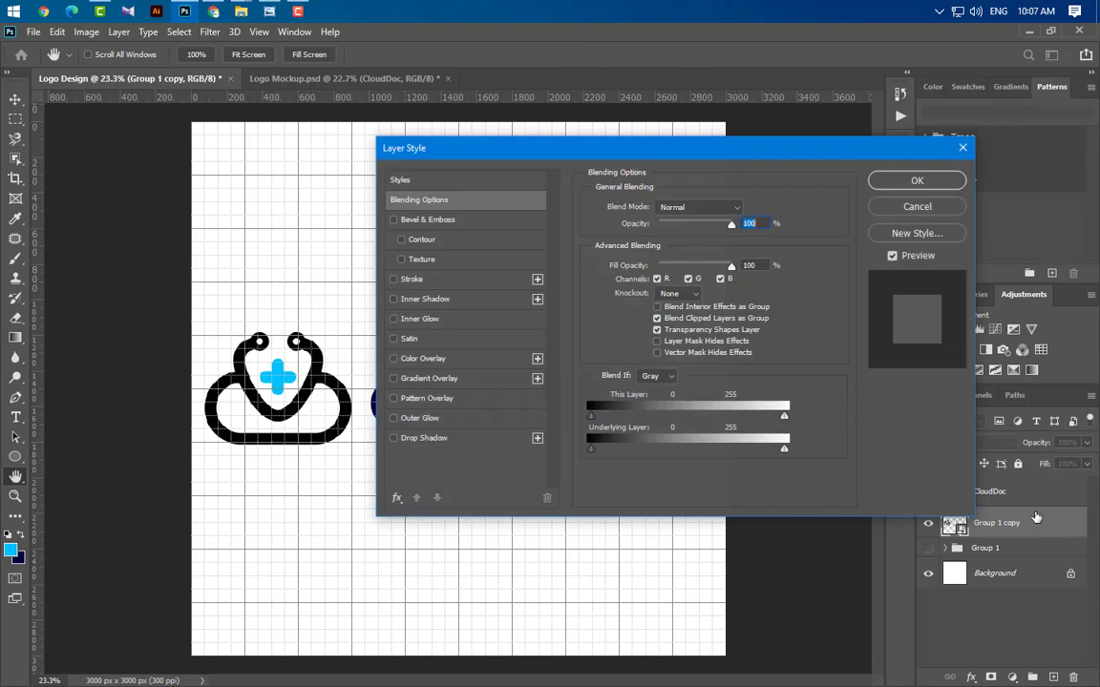
left_click(506, 379)
left_click(674, 249)
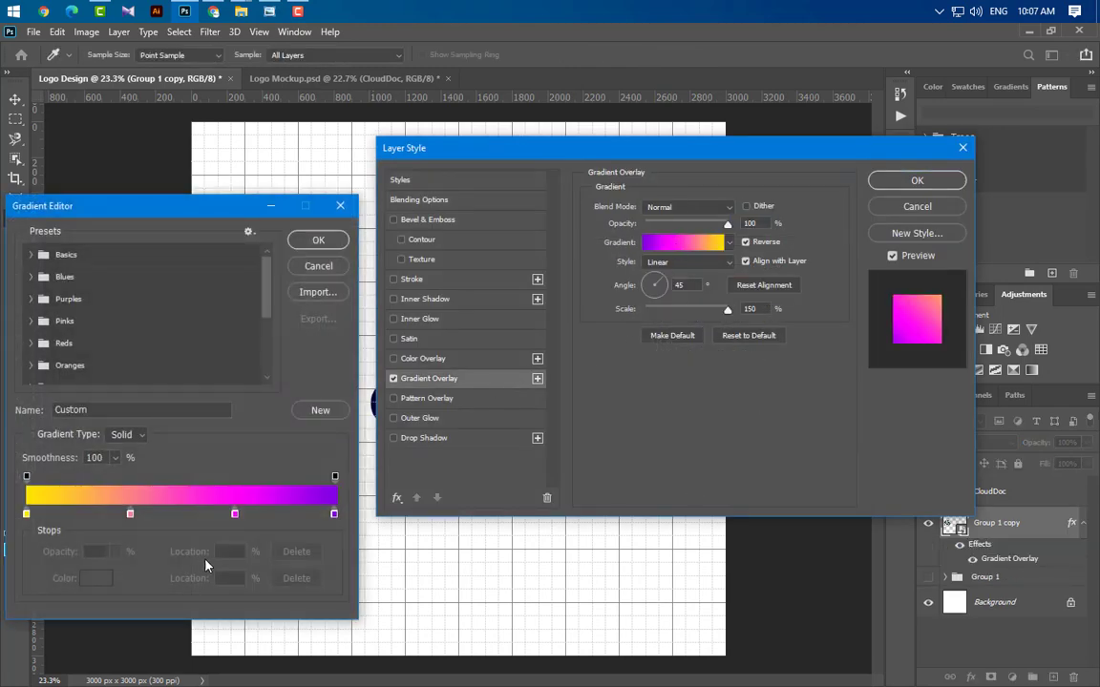
double_click(26, 515)
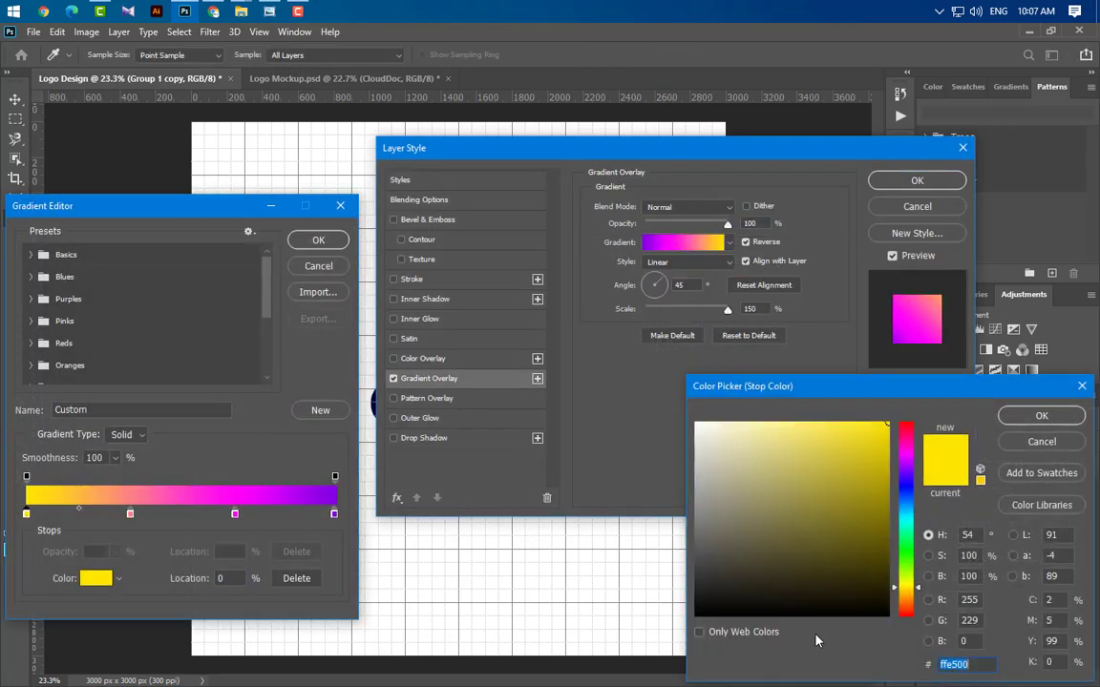
left_click(1015, 414)
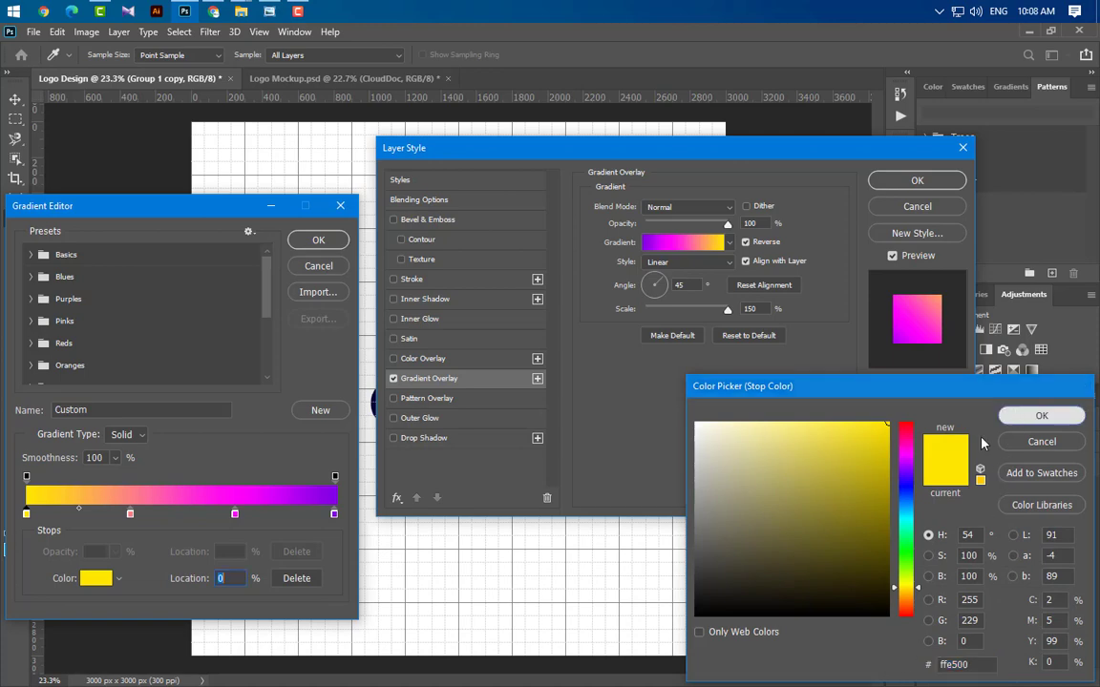
double_click(130, 515)
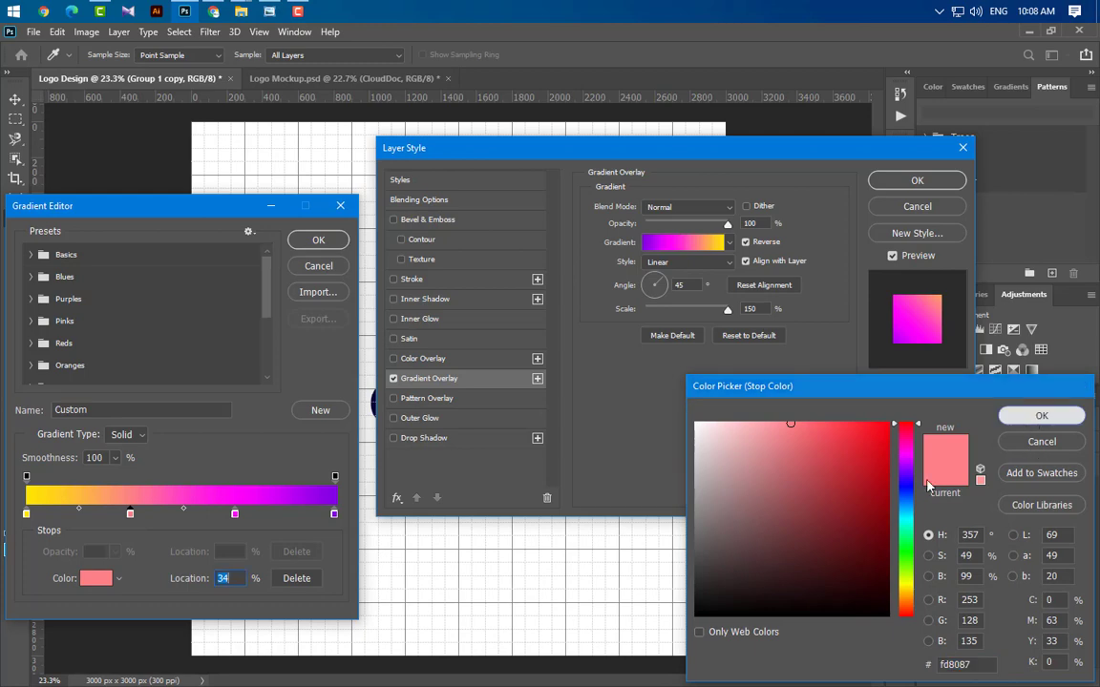
left_click(1036, 442)
double_click(235, 514)
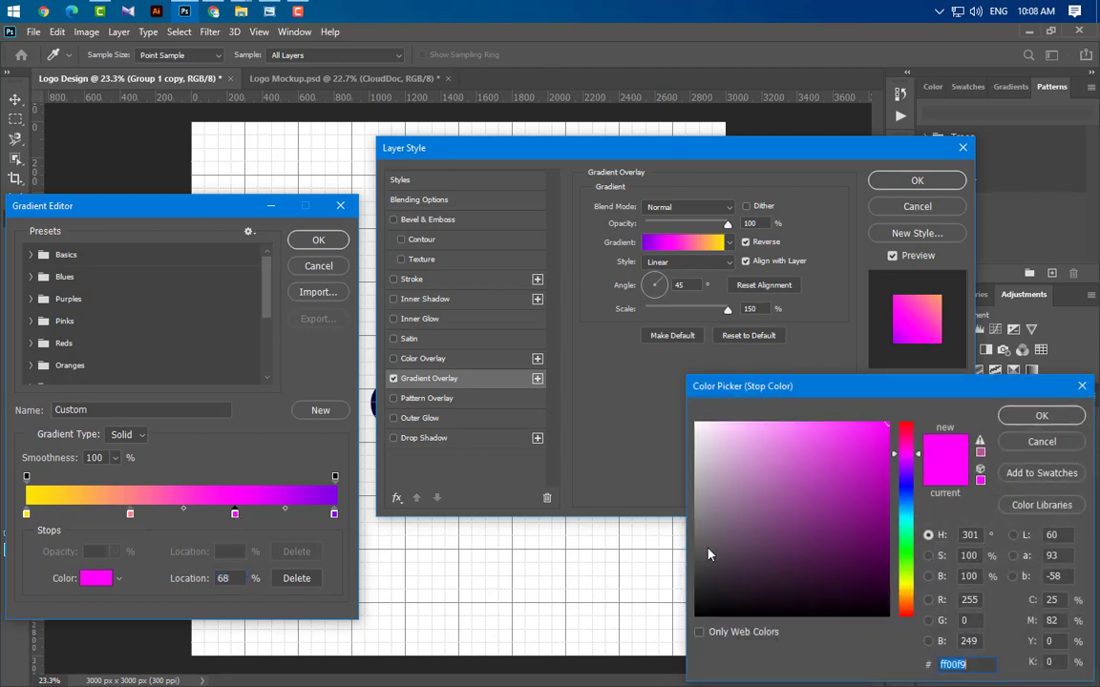
left_click(1009, 430)
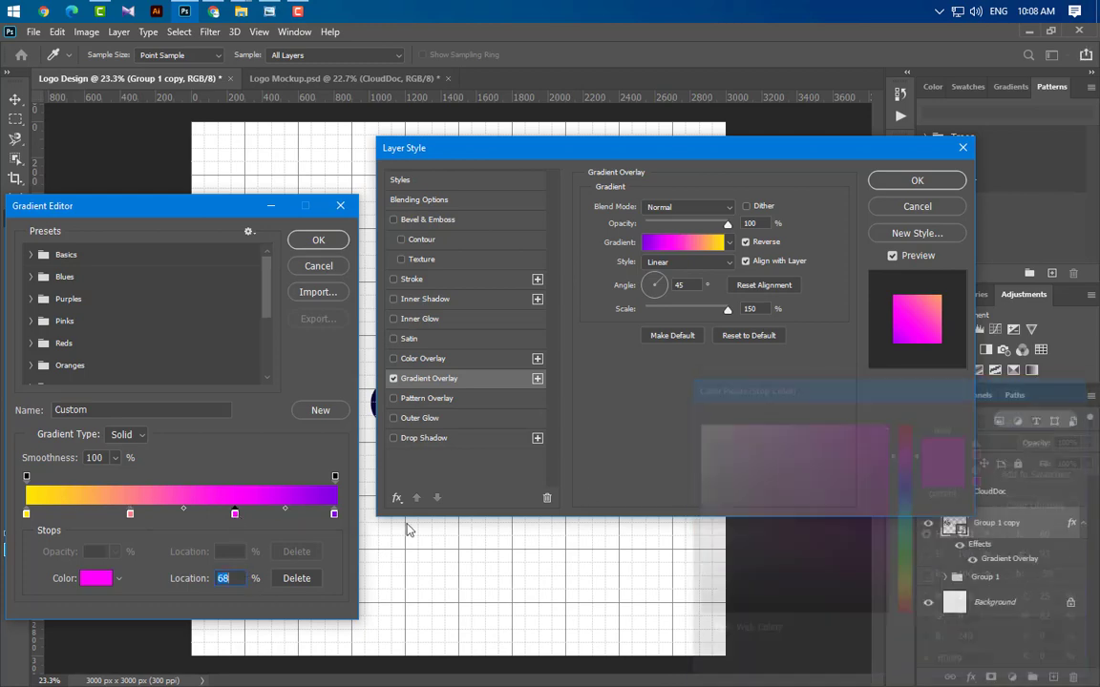
double_click(335, 515)
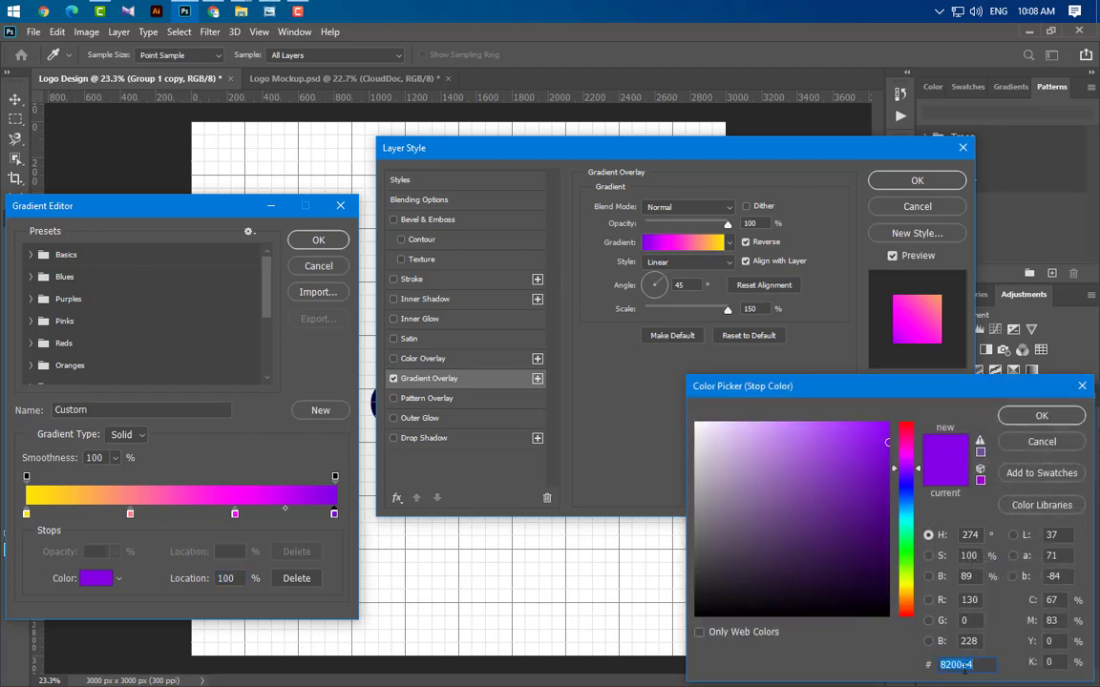
left_click(1021, 434)
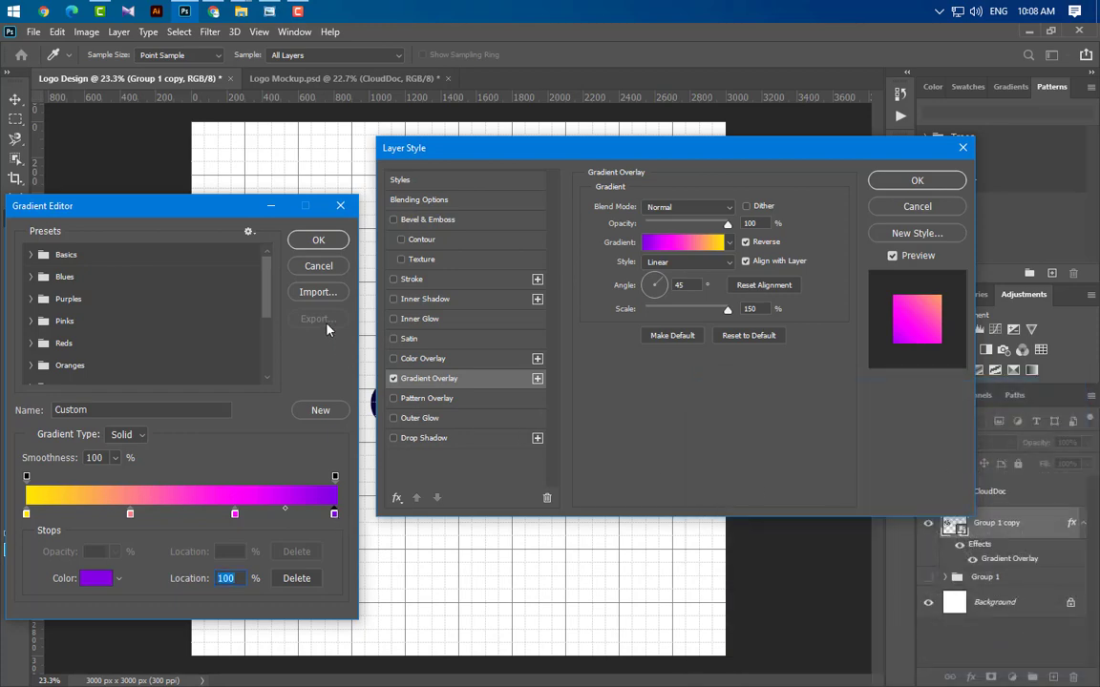
left_click(318, 241)
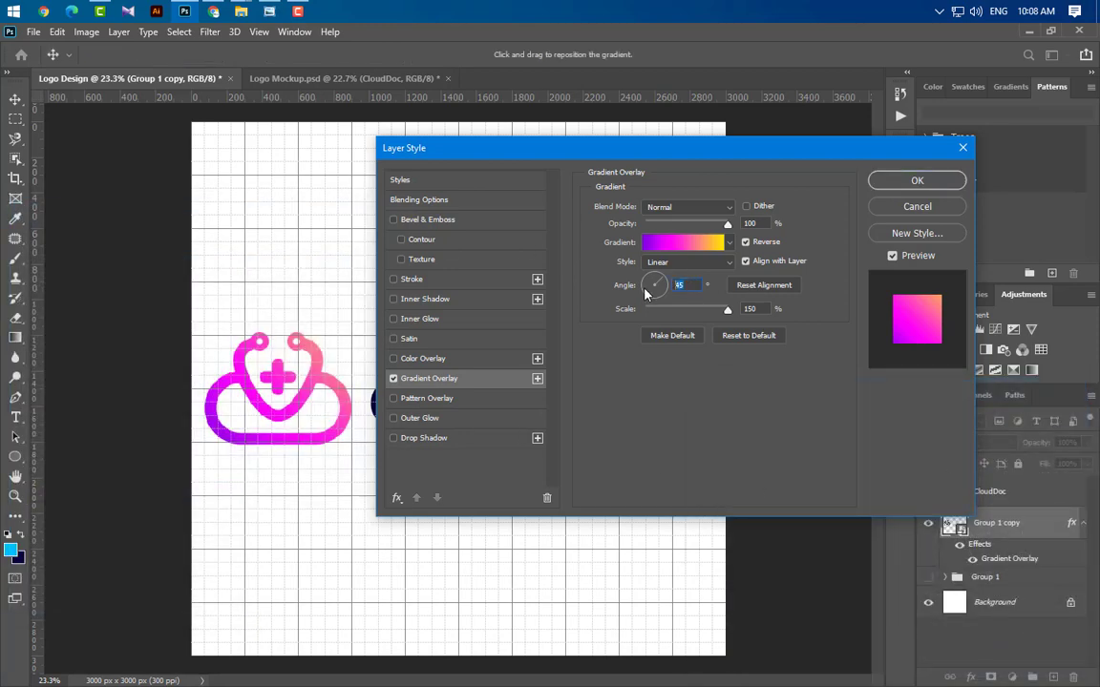
Set the gradient overlay's angle to 0° and scale to 100%, and apply the layer style.
type("0")
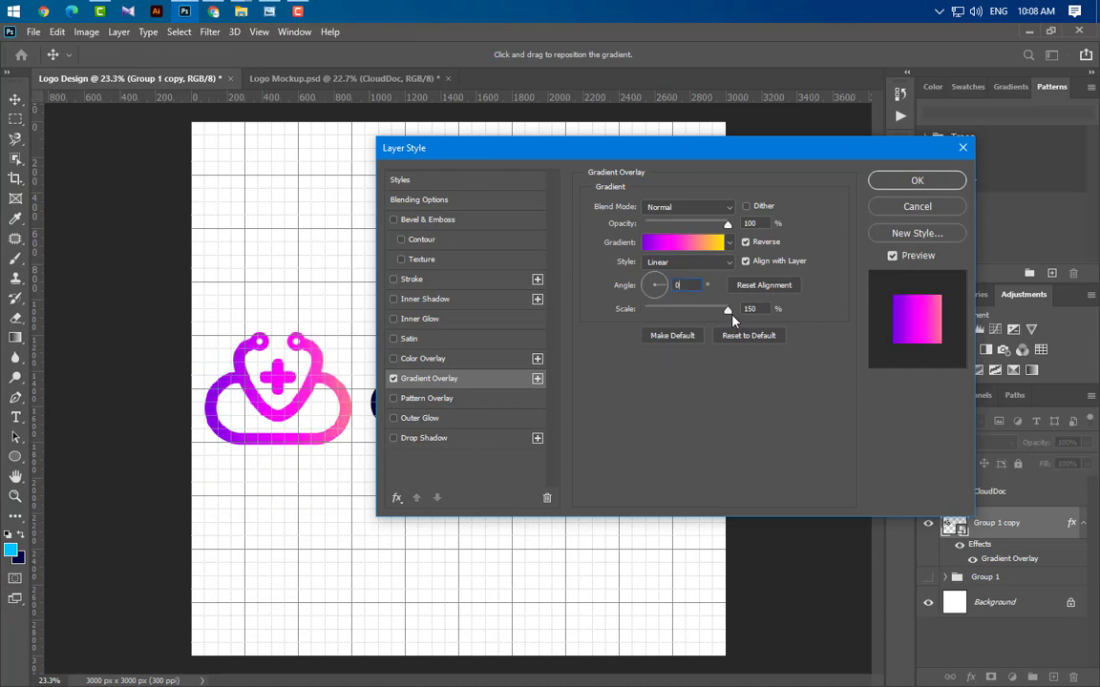
left_click_drag(730, 317, 699, 322)
left_click_drag(361, 420, 323, 428)
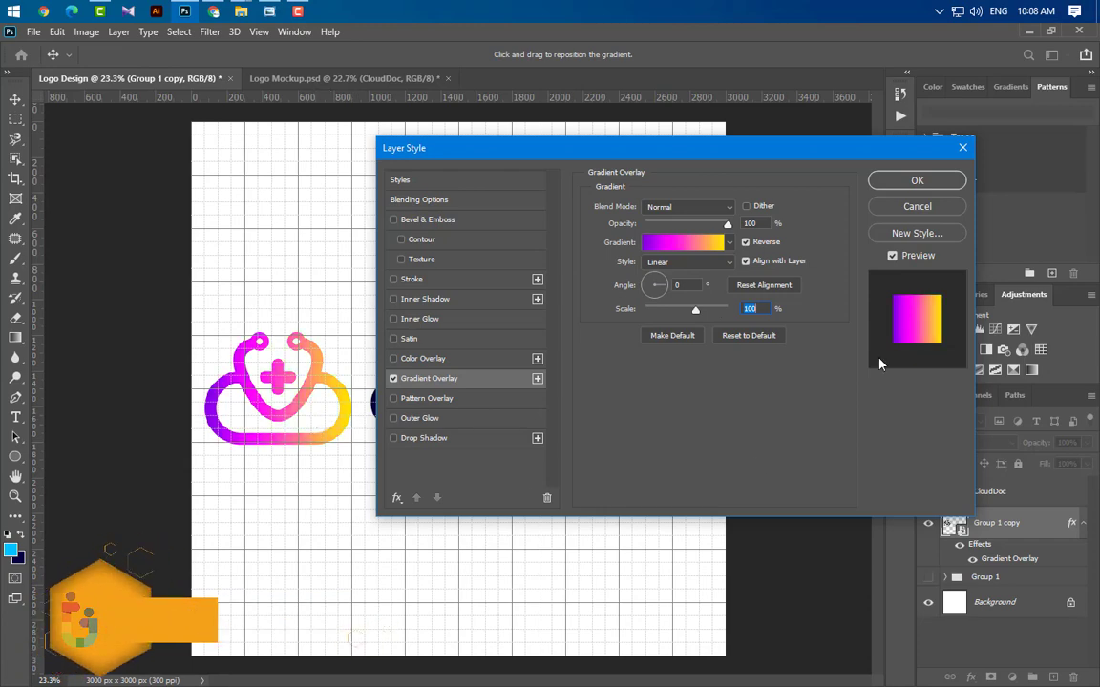
left_click(671, 284)
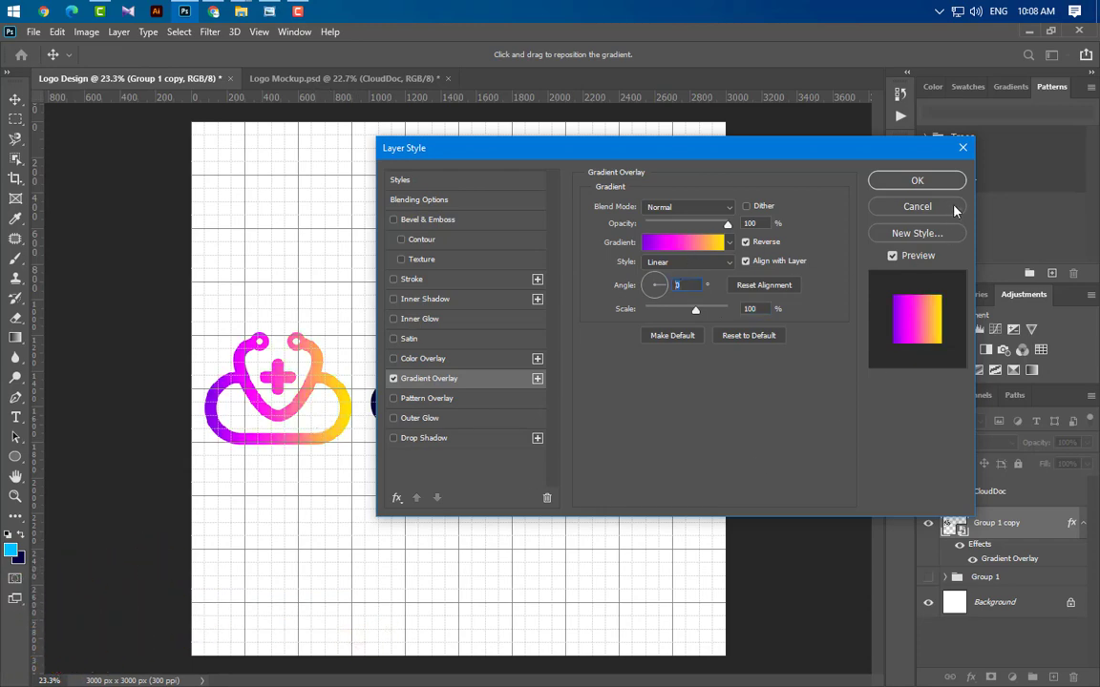
left_click(914, 181)
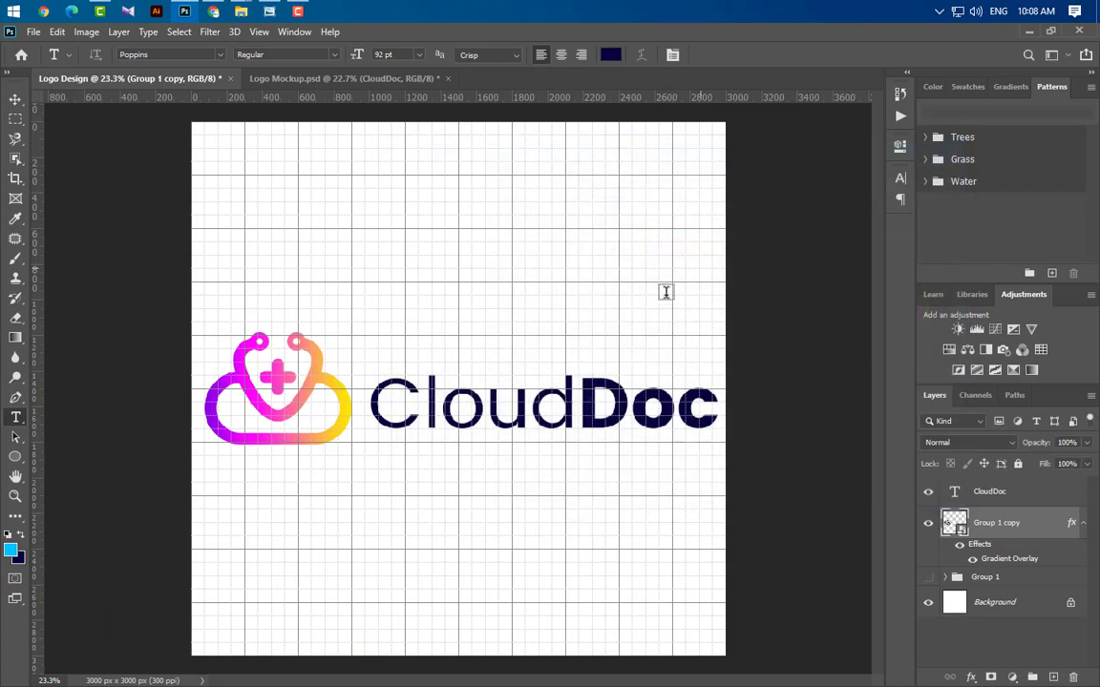
Hide the canvas grid and switch to the Move tool.
left_click(258, 31)
mouse_move(371, 329)
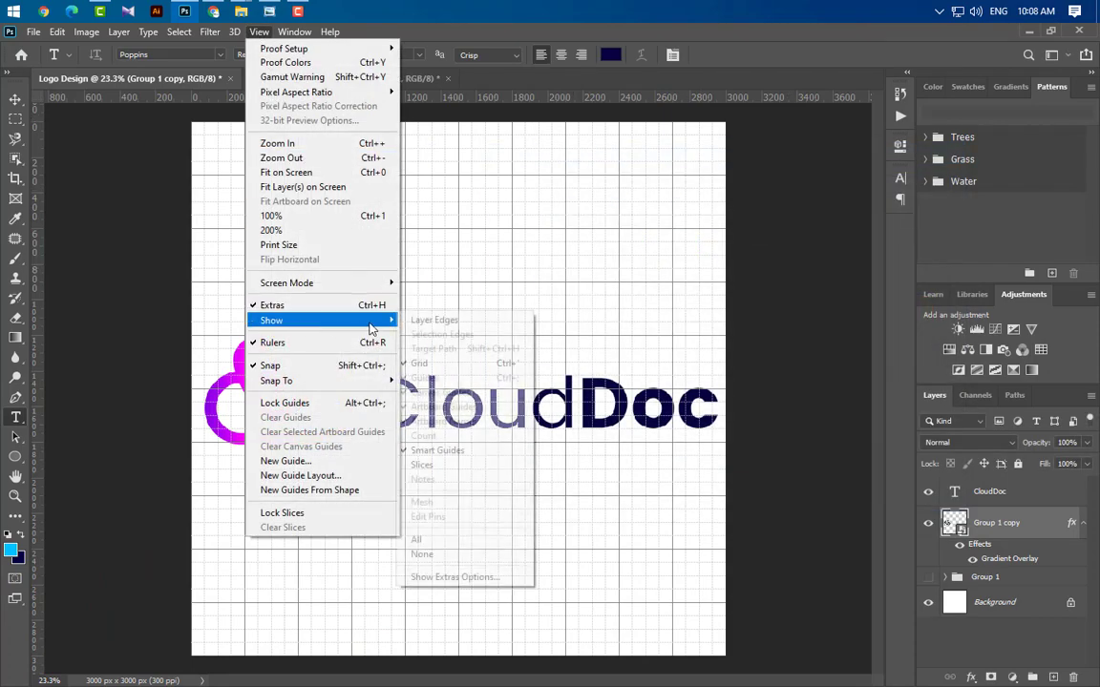
left_click(420, 362)
key("v")
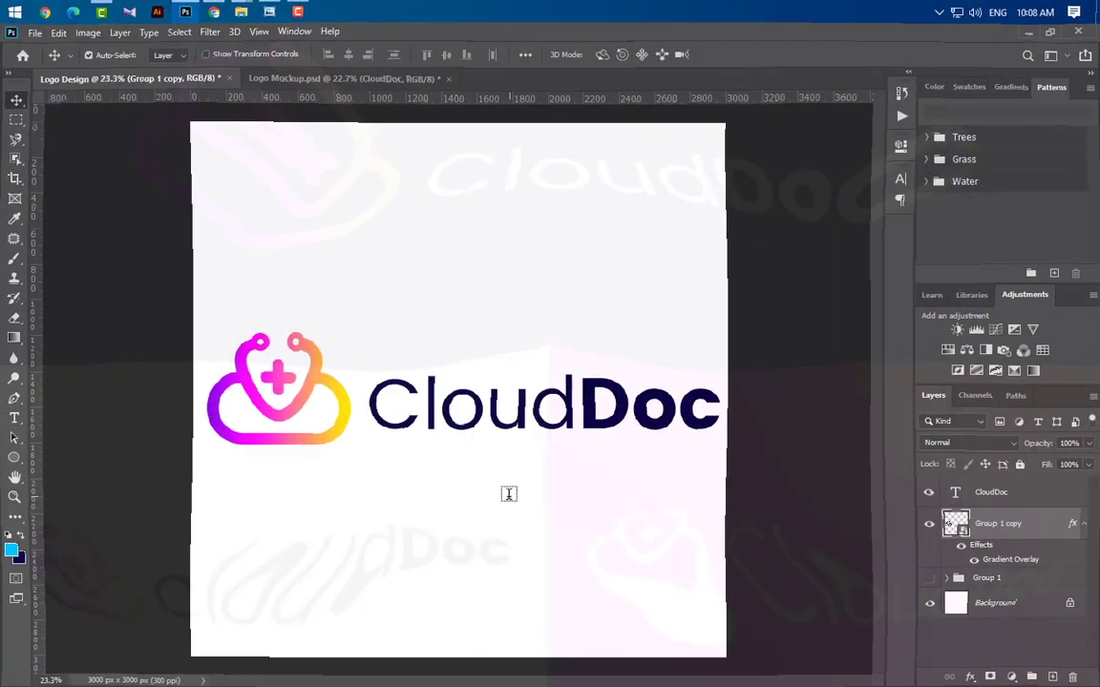